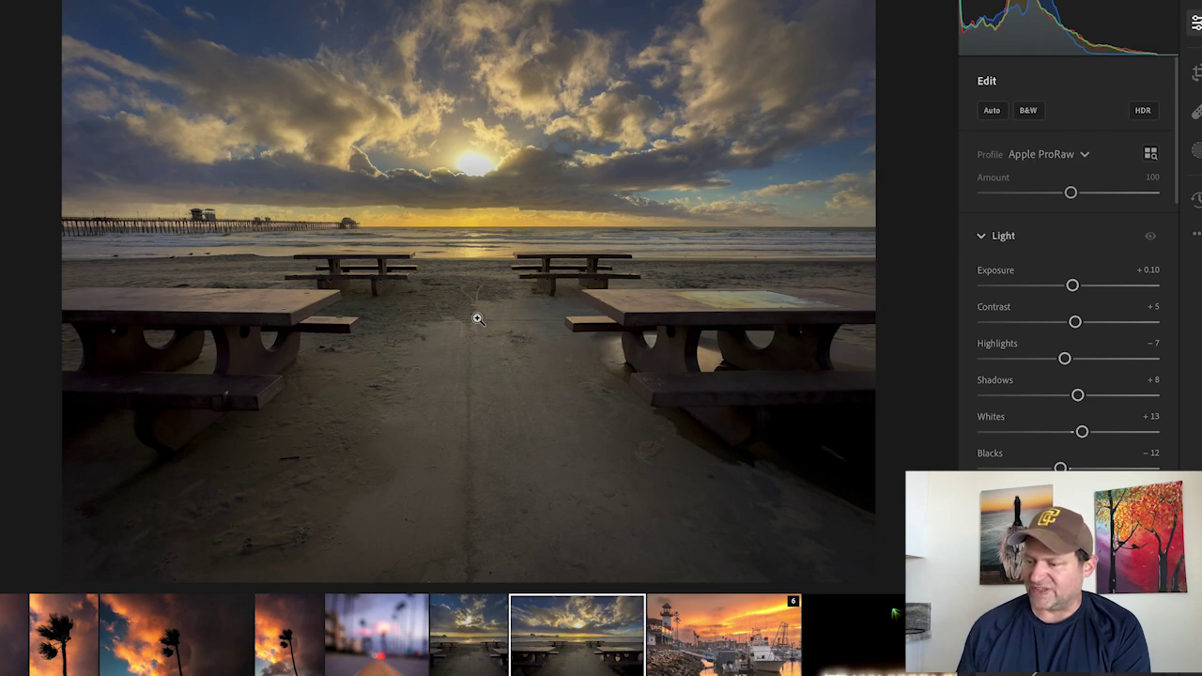
Open the context menu for the picnic-table photo in the filmstrip.
right_click(566, 642)
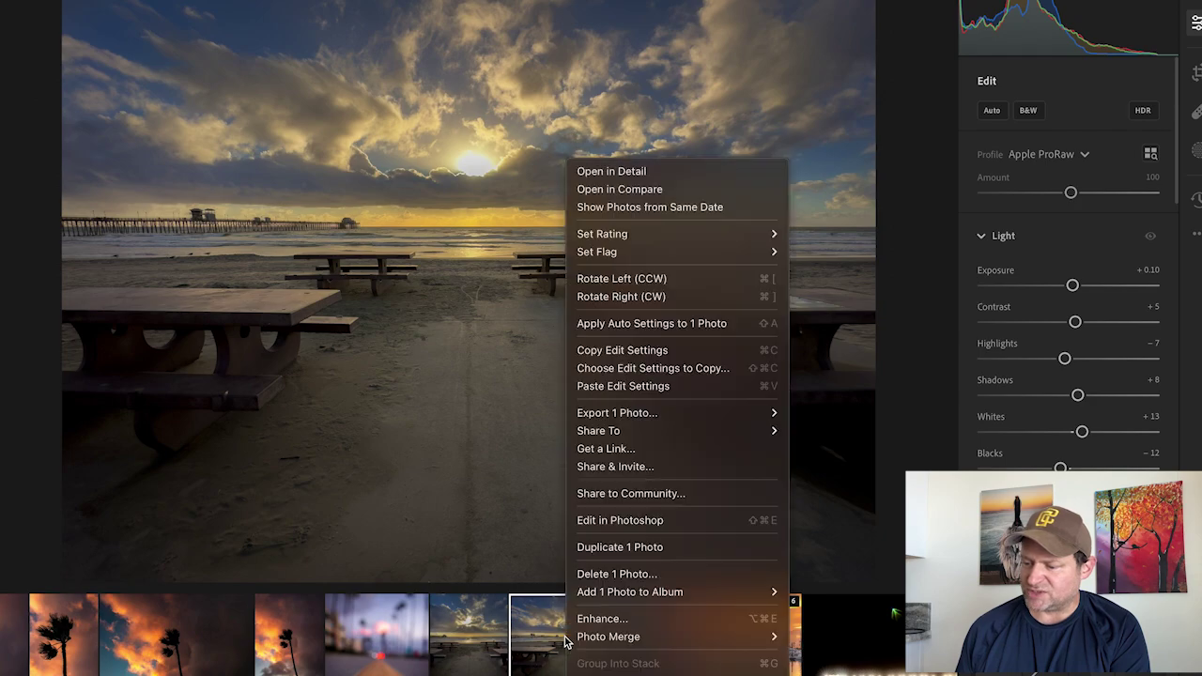
Choose Edit in Photoshop to open the photo as IMG_9462-Edit.tif.
click(636, 522)
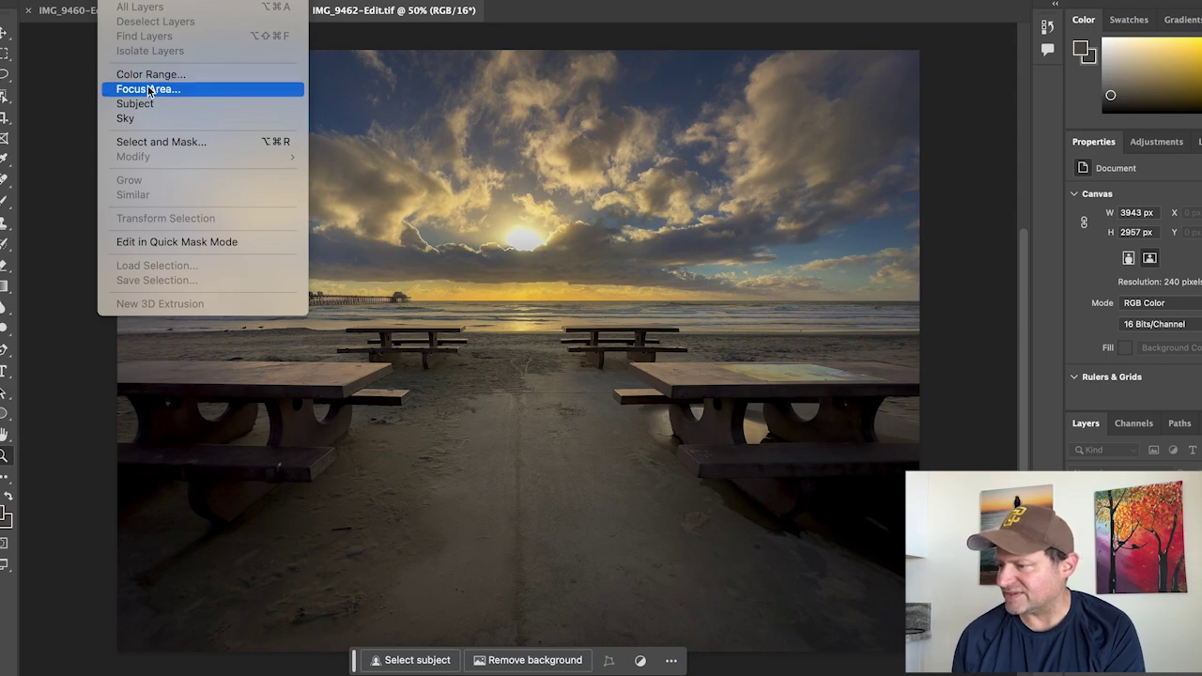
Auto-select the sky and start a Blur Gallery Path Blur on it.
click(149, 121)
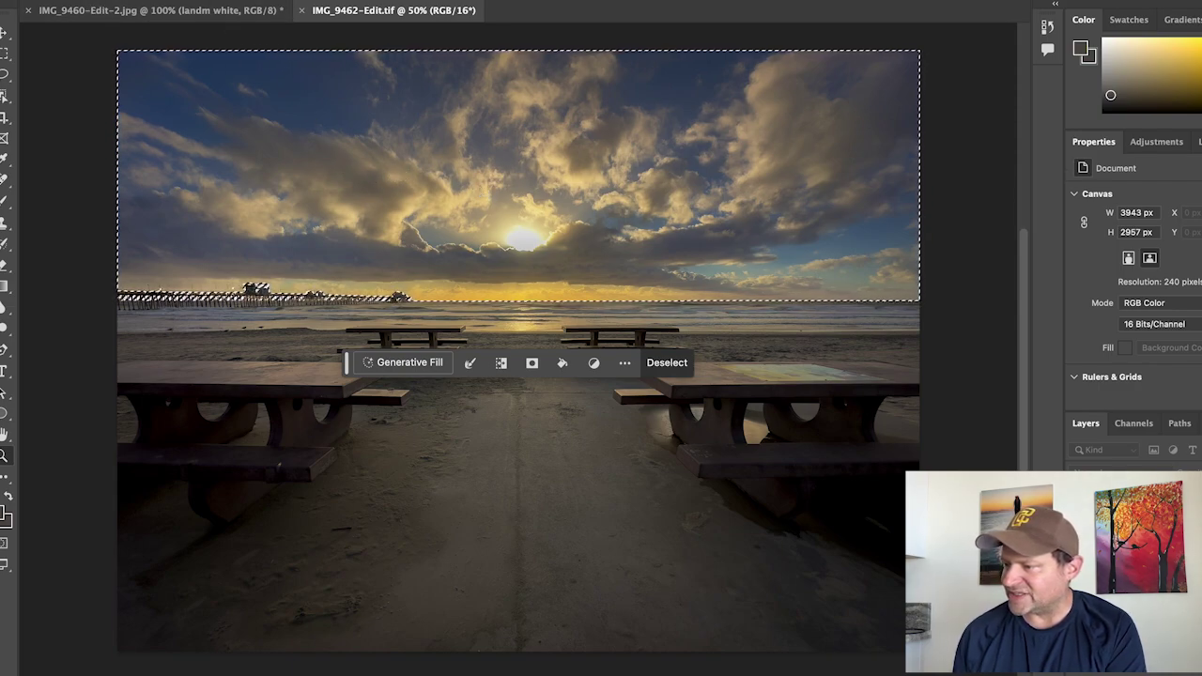
click(169, 0)
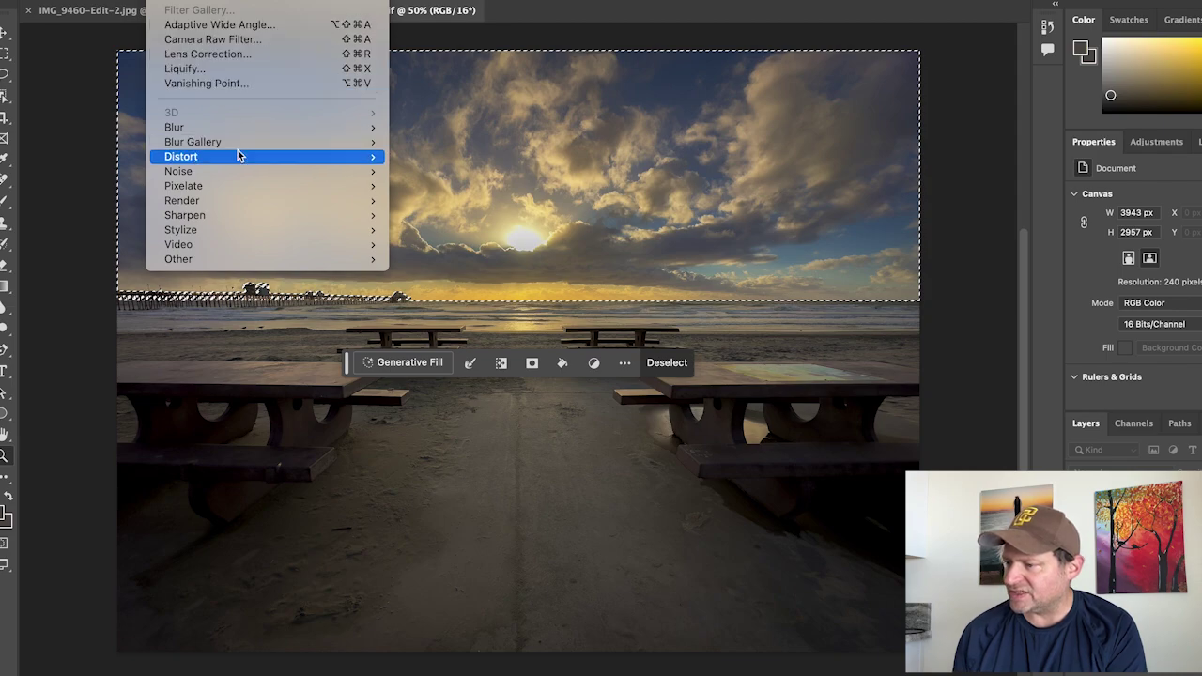
mouse_move(242, 143)
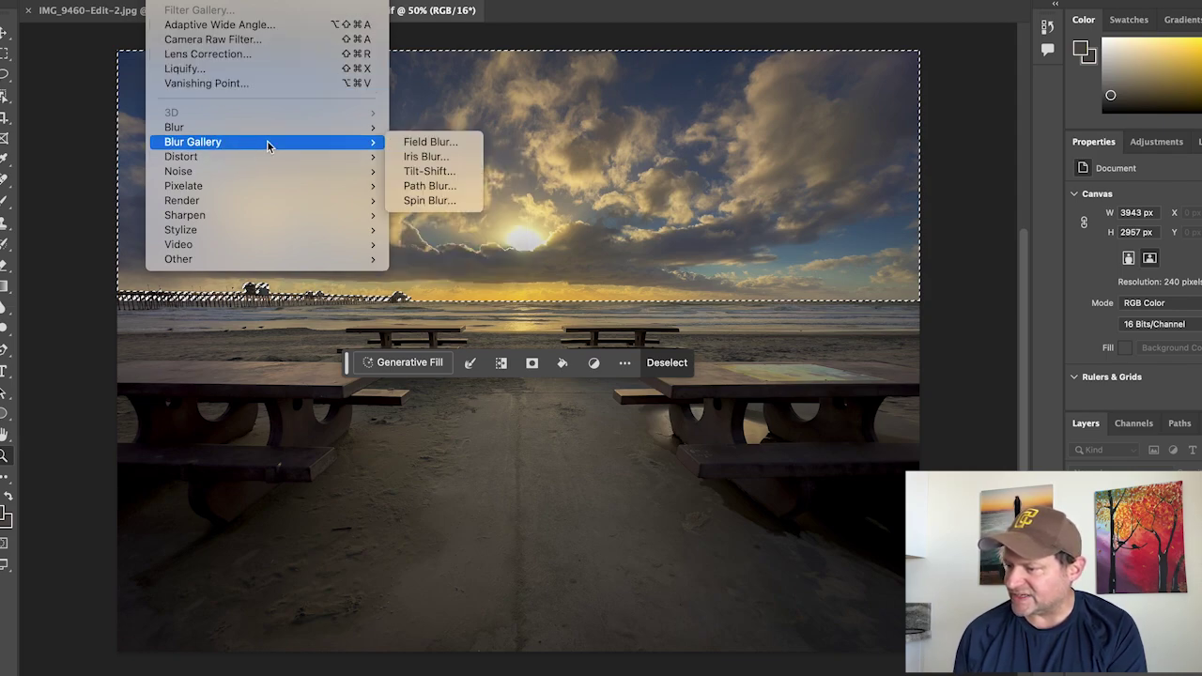
click(451, 189)
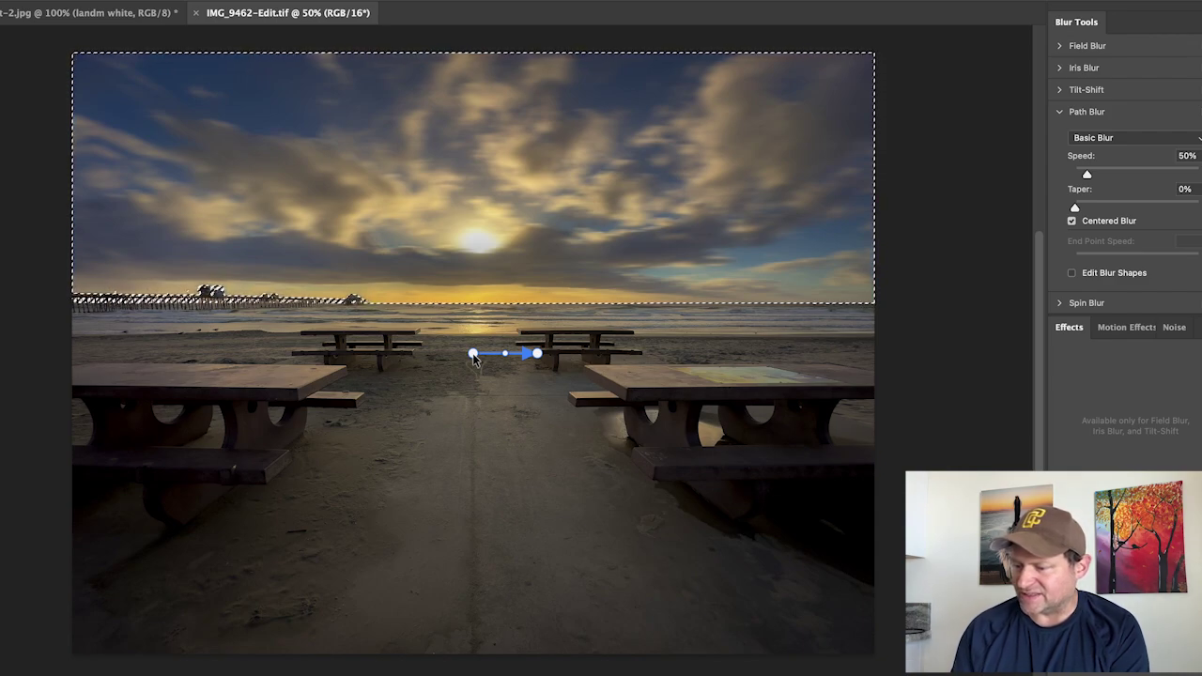
Anchor the blur path at the sun, aim it upper-left, and extend an arm to the top-right corner.
drag(473, 356, 472, 297)
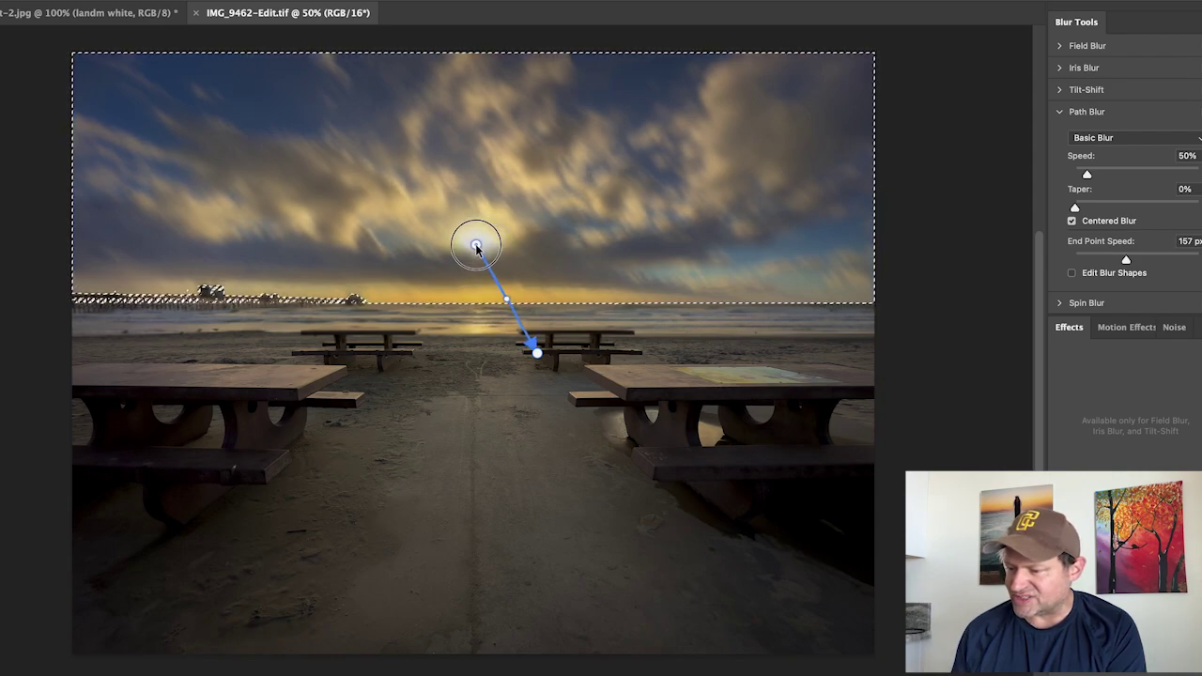
click(536, 354)
drag(535, 354, 322, 302)
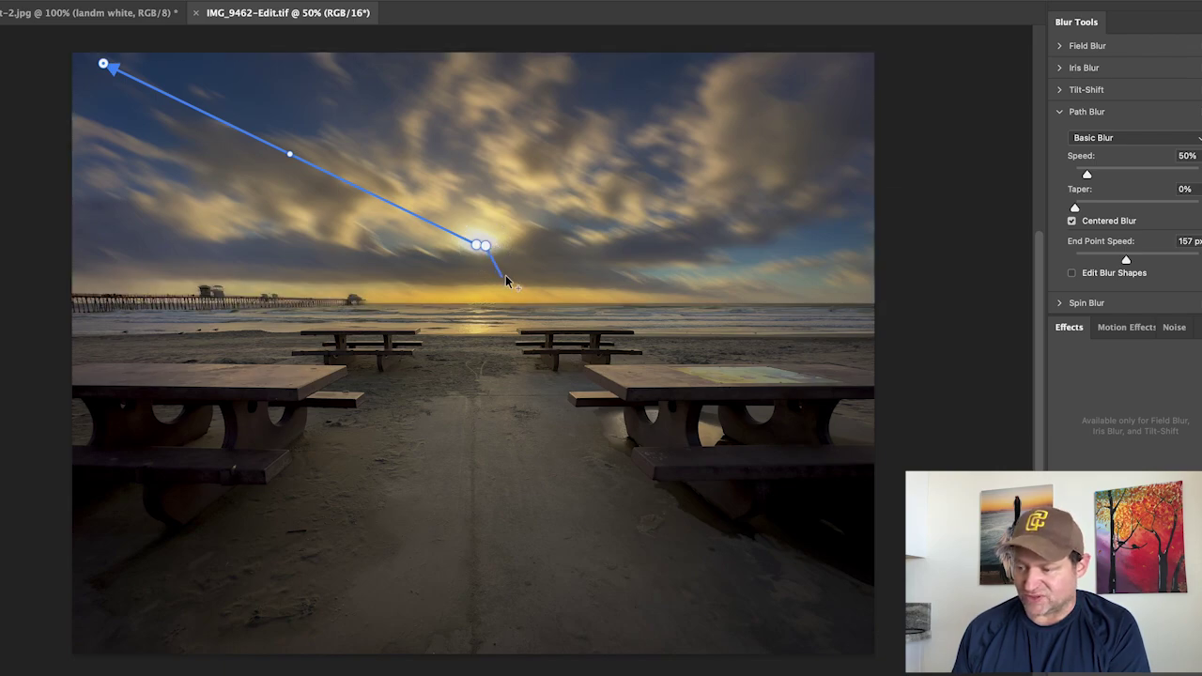
drag(507, 261, 873, 58)
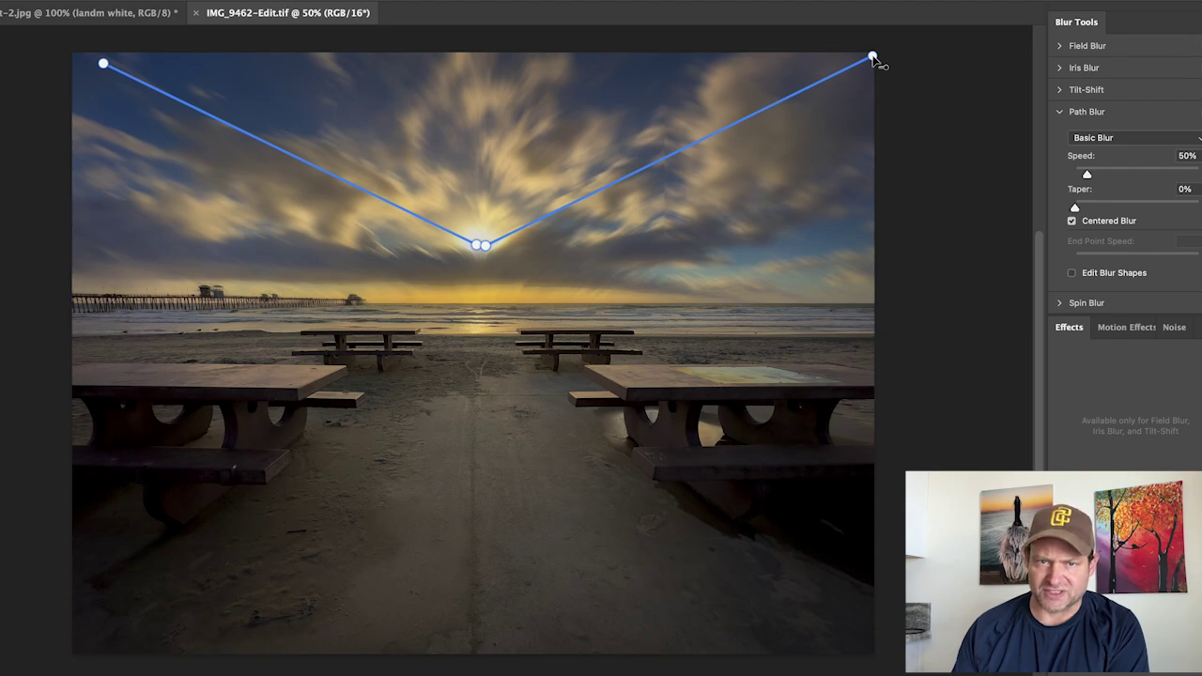
Nudge the right blur arm just past the top-right corner.
mouse_move(876, 60)
mouse_down()
mouse_move(899, 81)
mouse_move(874, 55)
mouse_move(895, 62)
mouse_up()
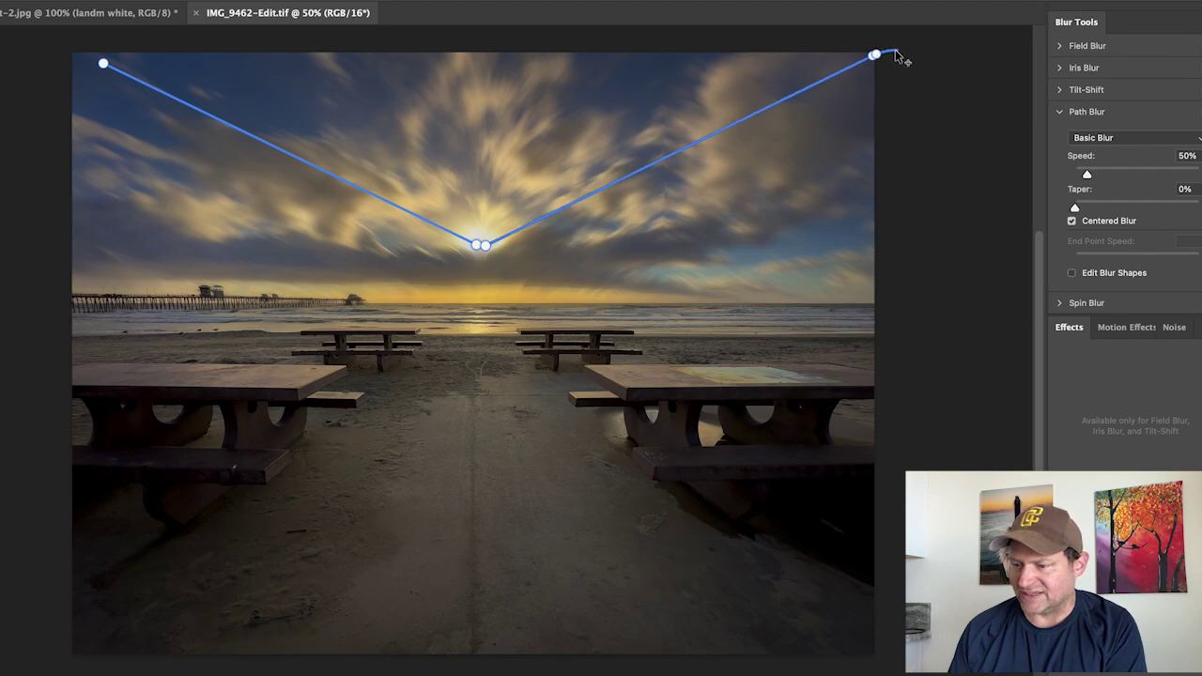
scroll(917, 181, up, 3)
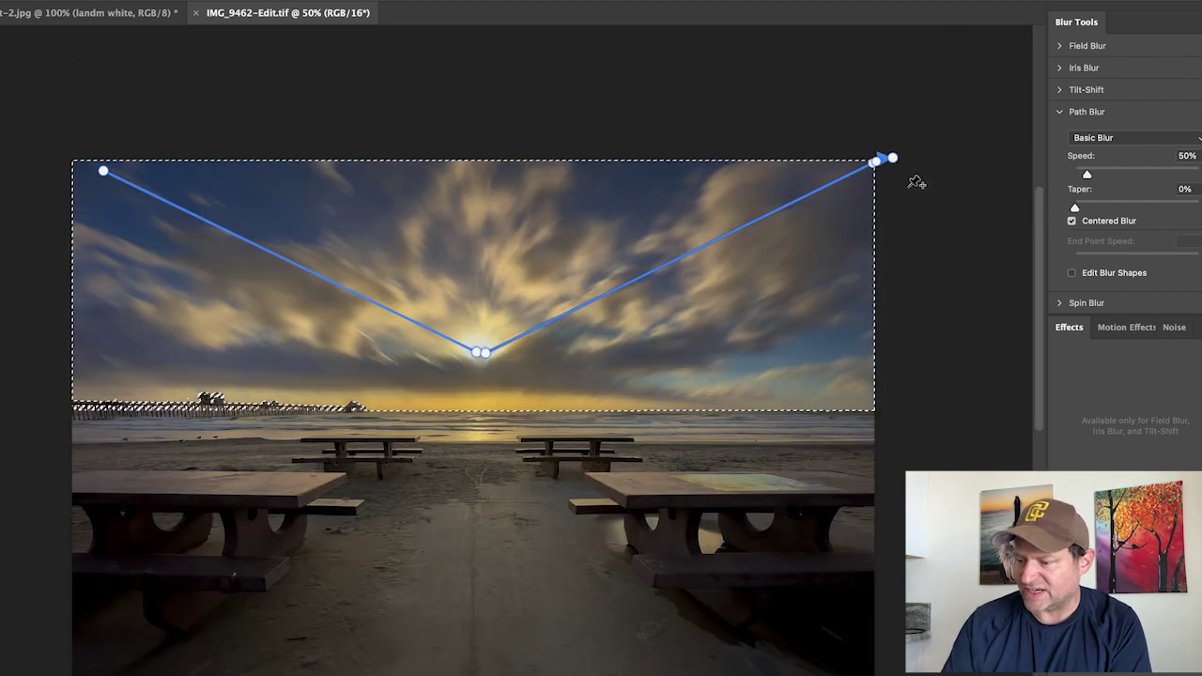
Raise Path Blur Speed to 408%, apply the blur, and clear the sky selection.
click(1127, 174)
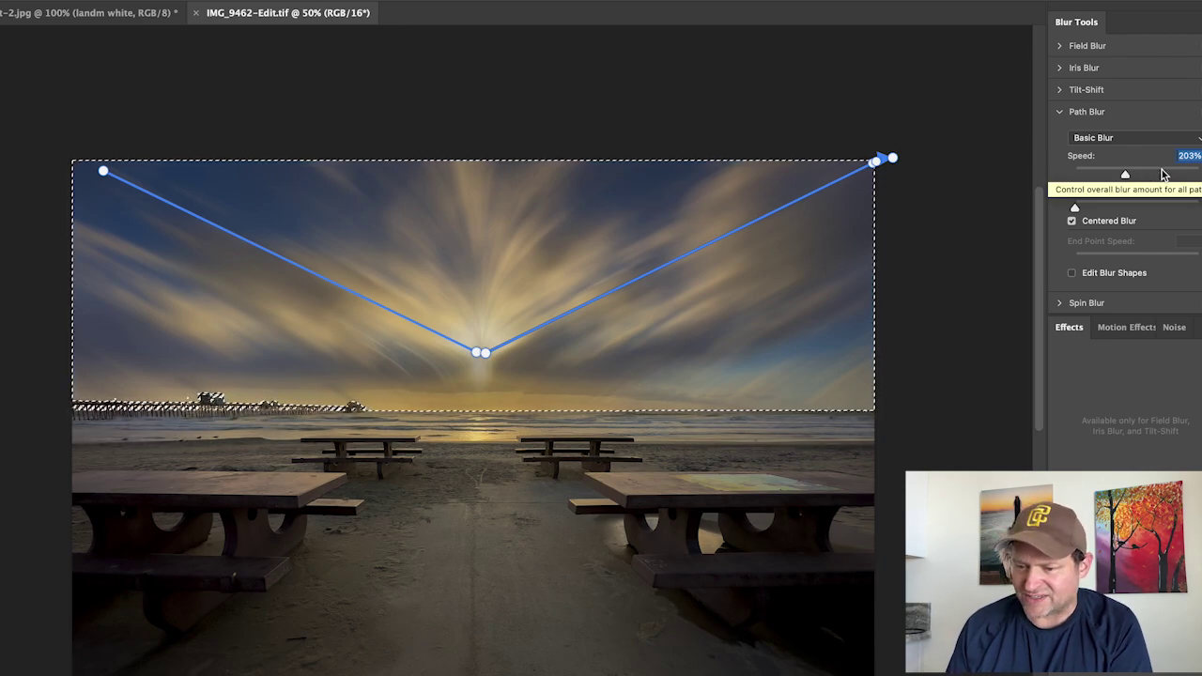
click(1163, 174)
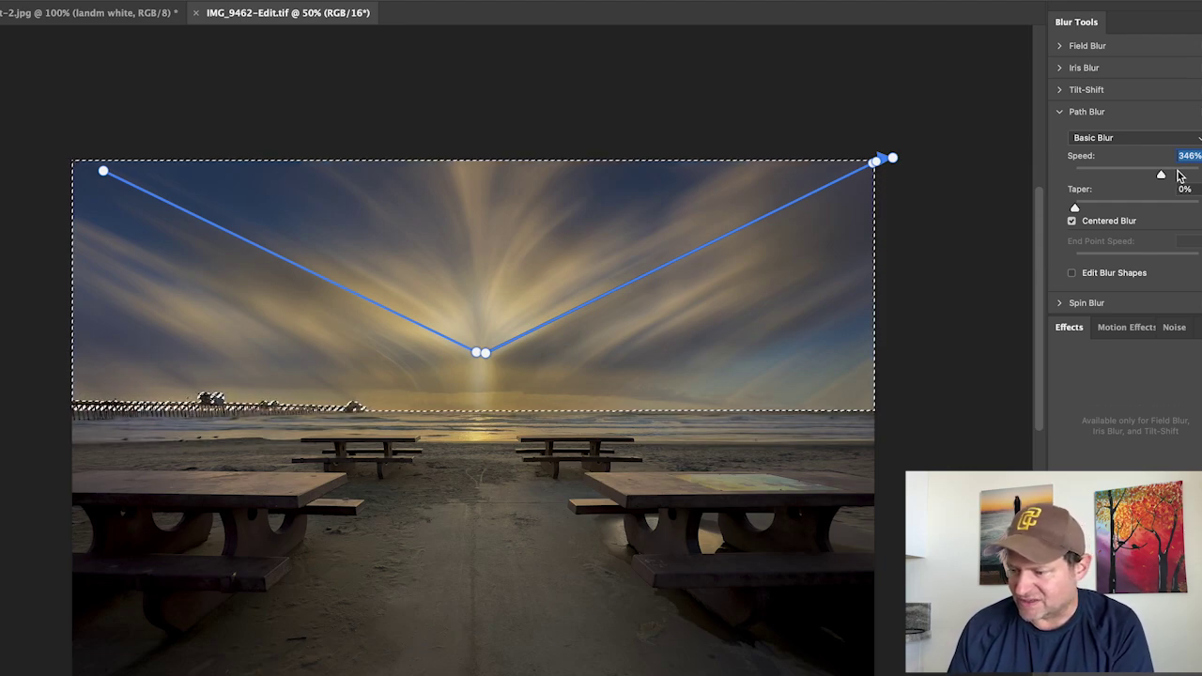
click(1180, 175)
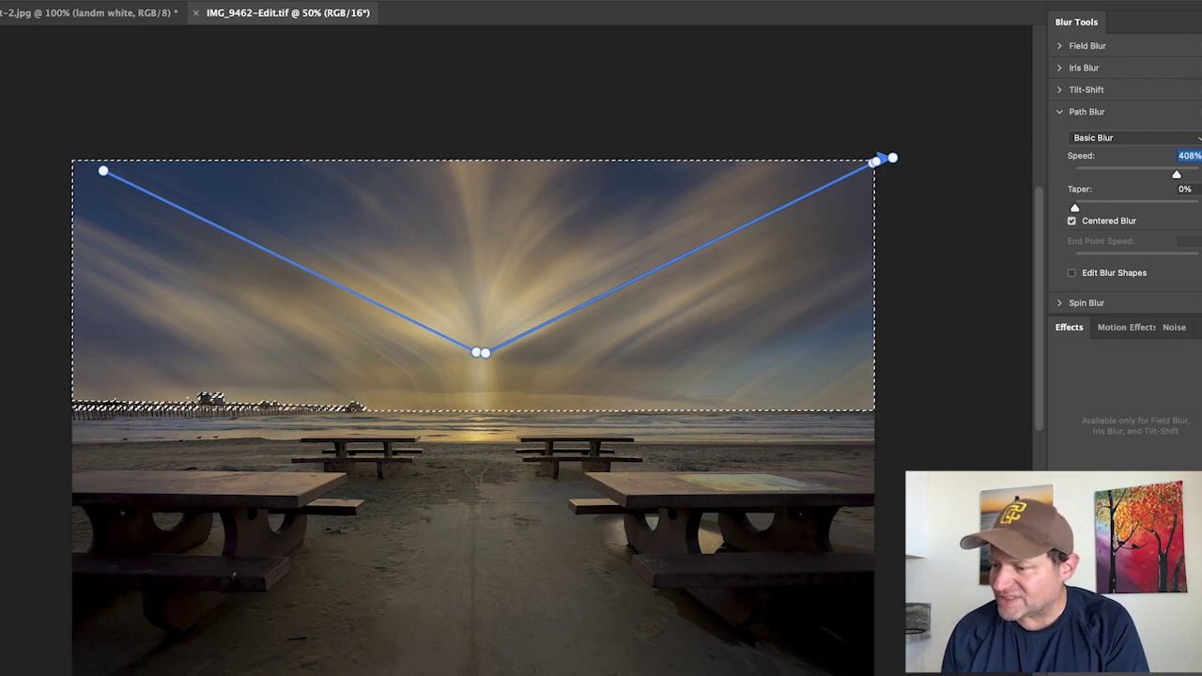
key(Return)
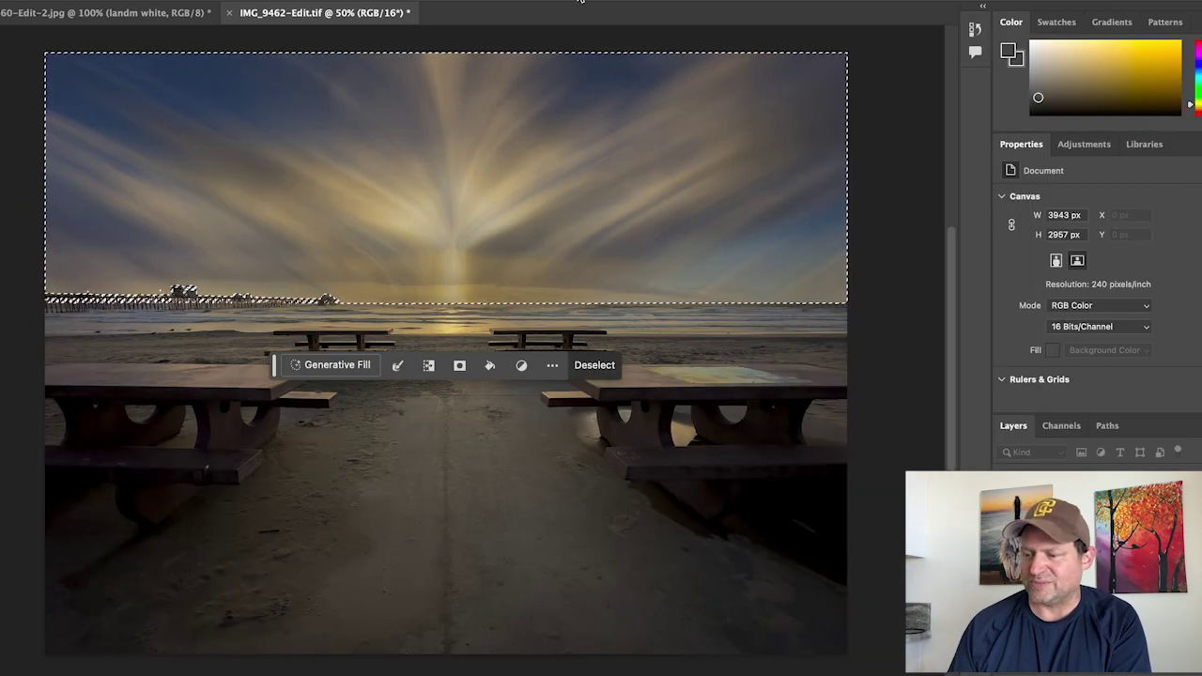
click(599, 366)
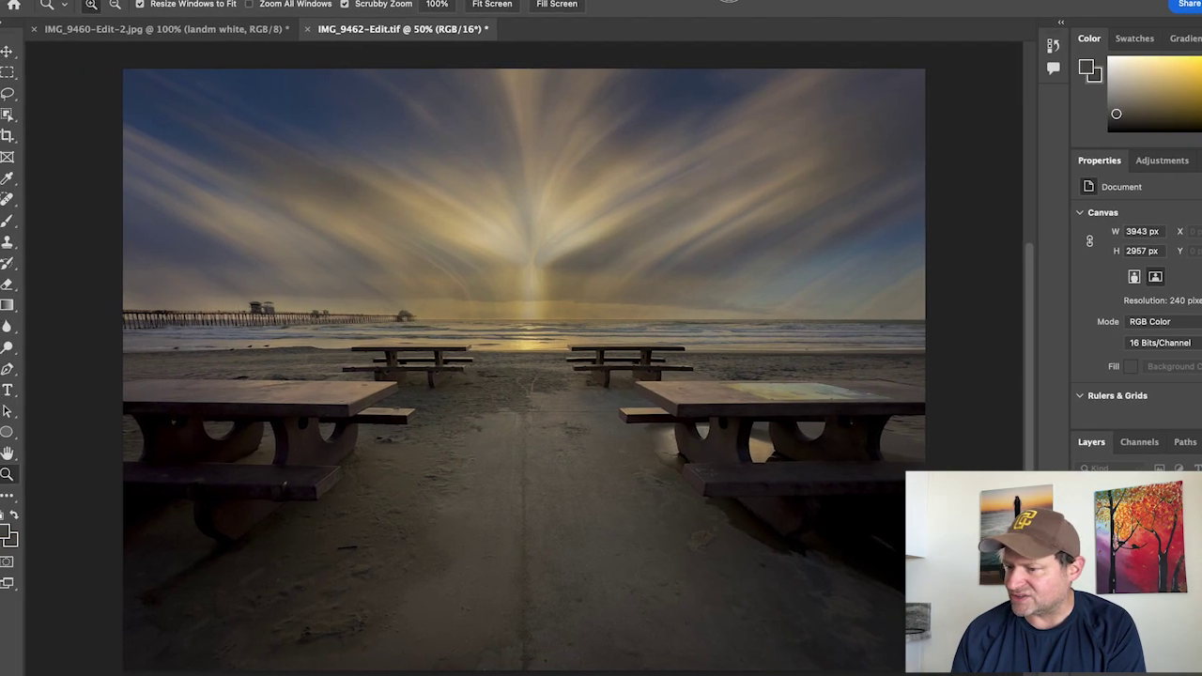
Switch to the Lasso tool for freehand selections.
click(6, 90)
Lasso from the water's left edge along the horizon, right side, and shoreline behind the tables.
scroll(101, 376, up, 2)
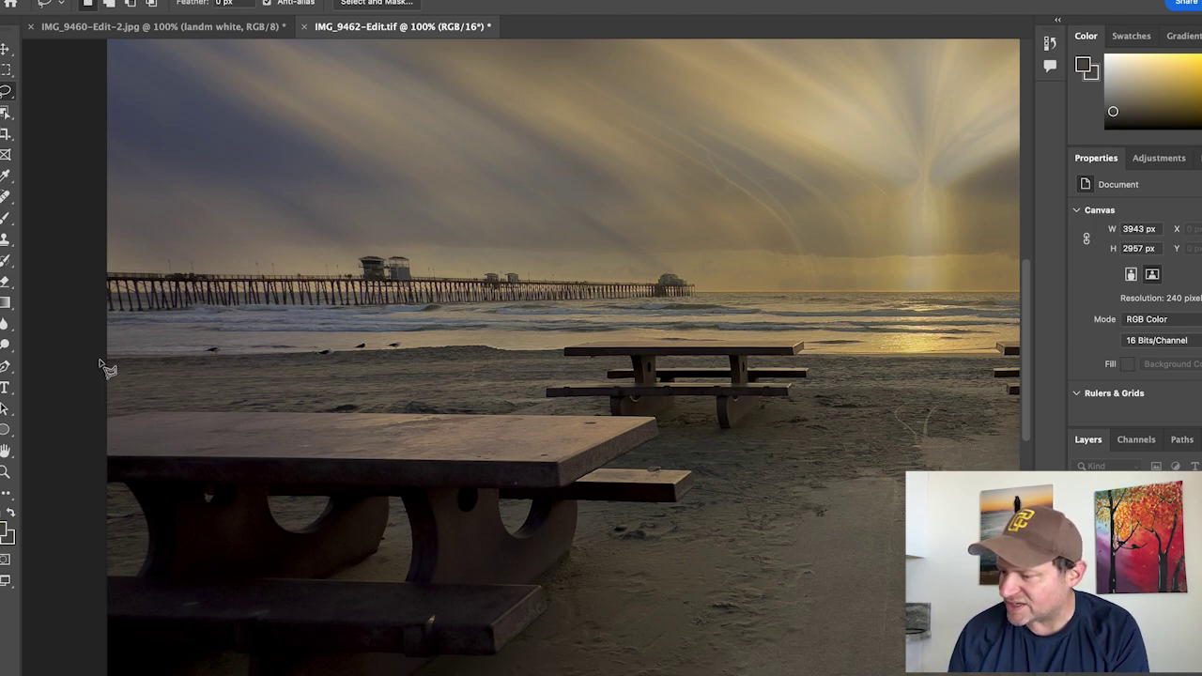
drag(98, 359, 101, 295)
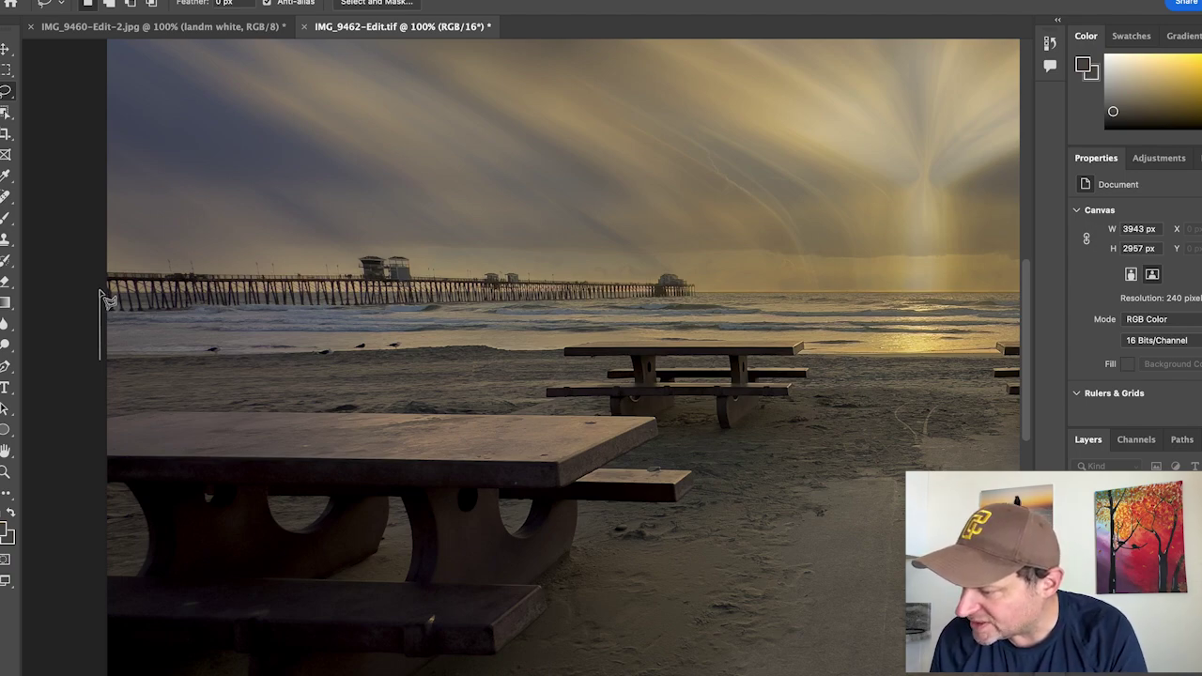
drag(100, 295, 703, 299)
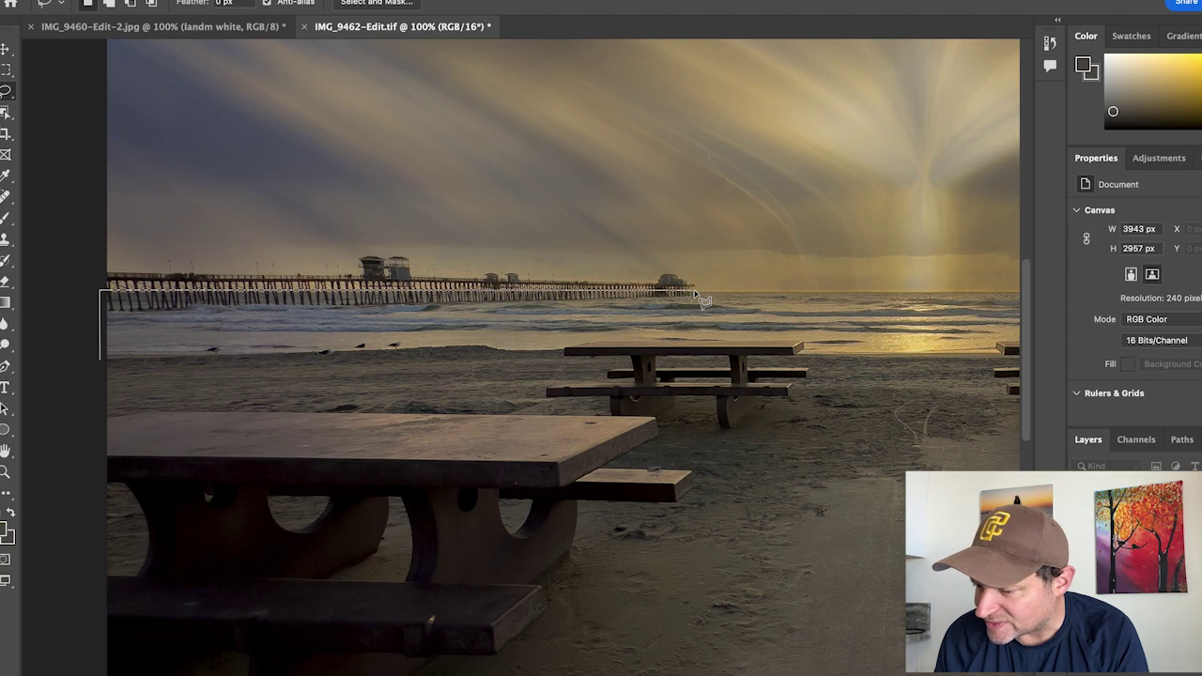
mouse_move(703, 299)
mouse_down()
mouse_move(932, 280)
mouse_move(1035, 292)
mouse_move(824, 300)
mouse_move(847, 300)
mouse_up()
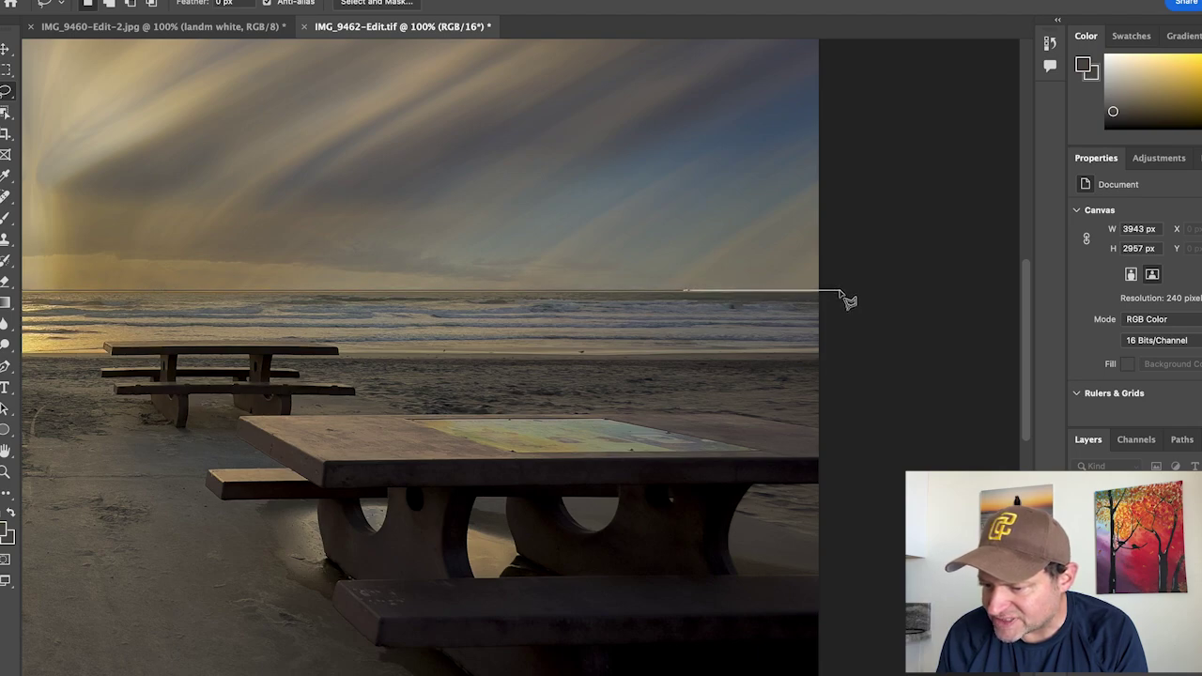
mouse_move(847, 301)
mouse_down()
mouse_move(846, 379)
mouse_move(848, 363)
mouse_move(814, 361)
mouse_move(342, 358)
mouse_up()
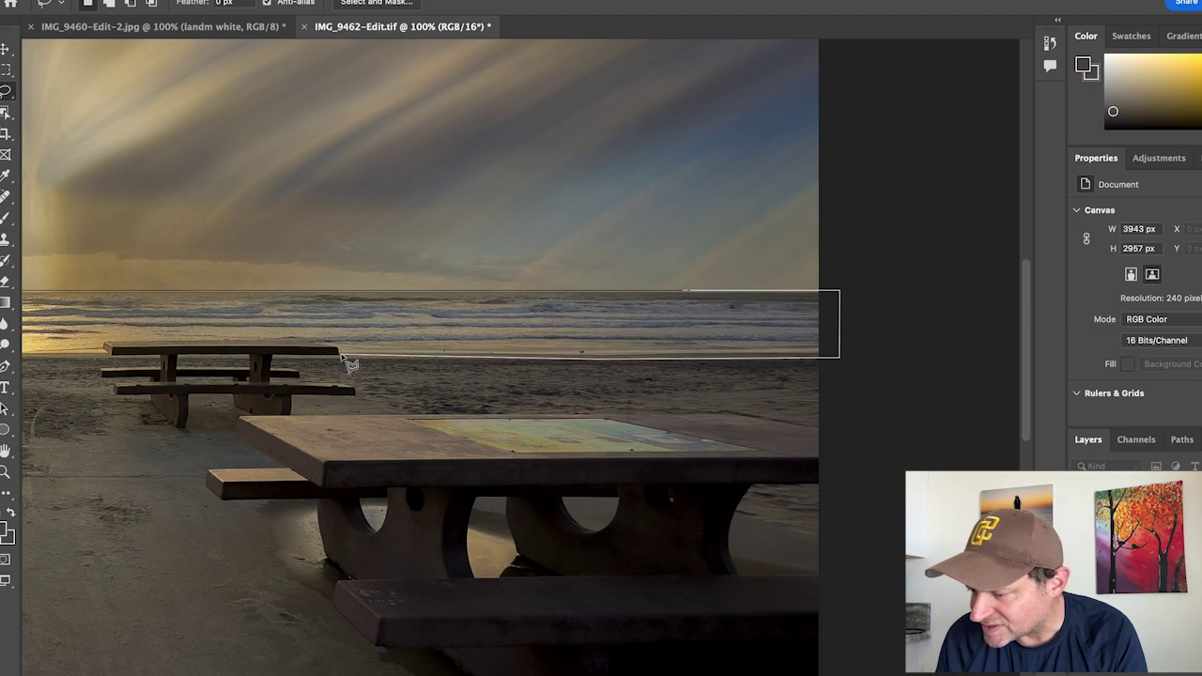
mouse_move(342, 358)
mouse_down()
mouse_move(312, 346)
mouse_move(109, 347)
mouse_move(113, 364)
mouse_move(24, 368)
mouse_move(164, 364)
mouse_move(141, 365)
mouse_up()
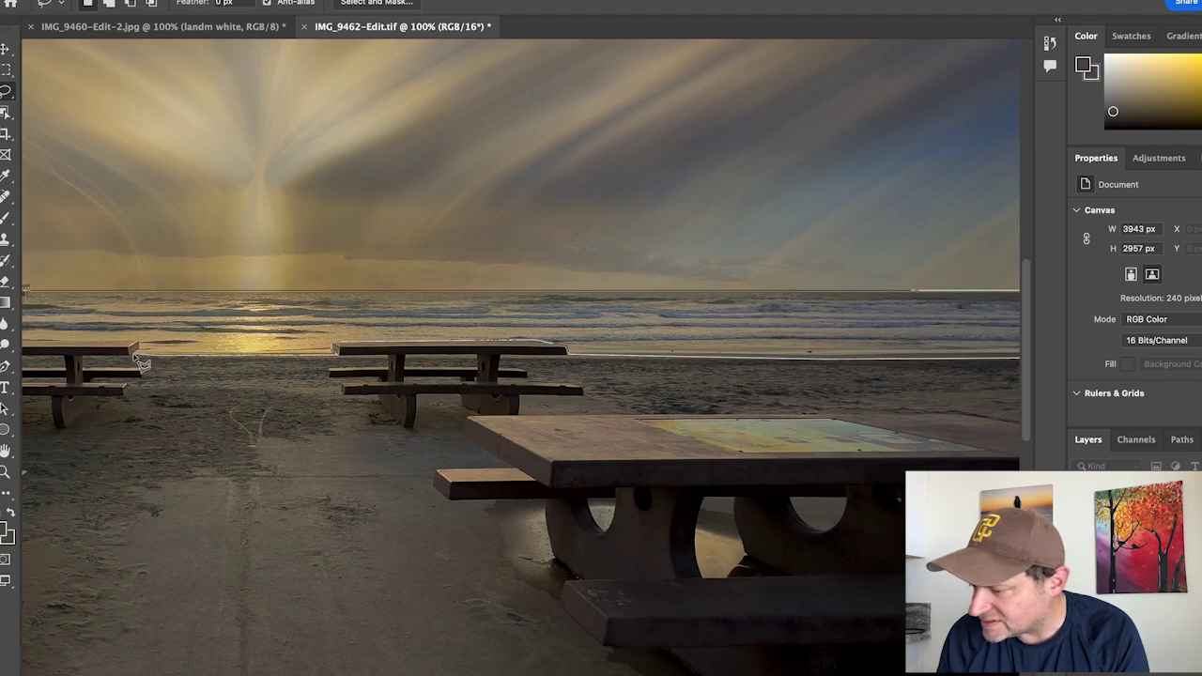
drag(139, 362, 146, 355)
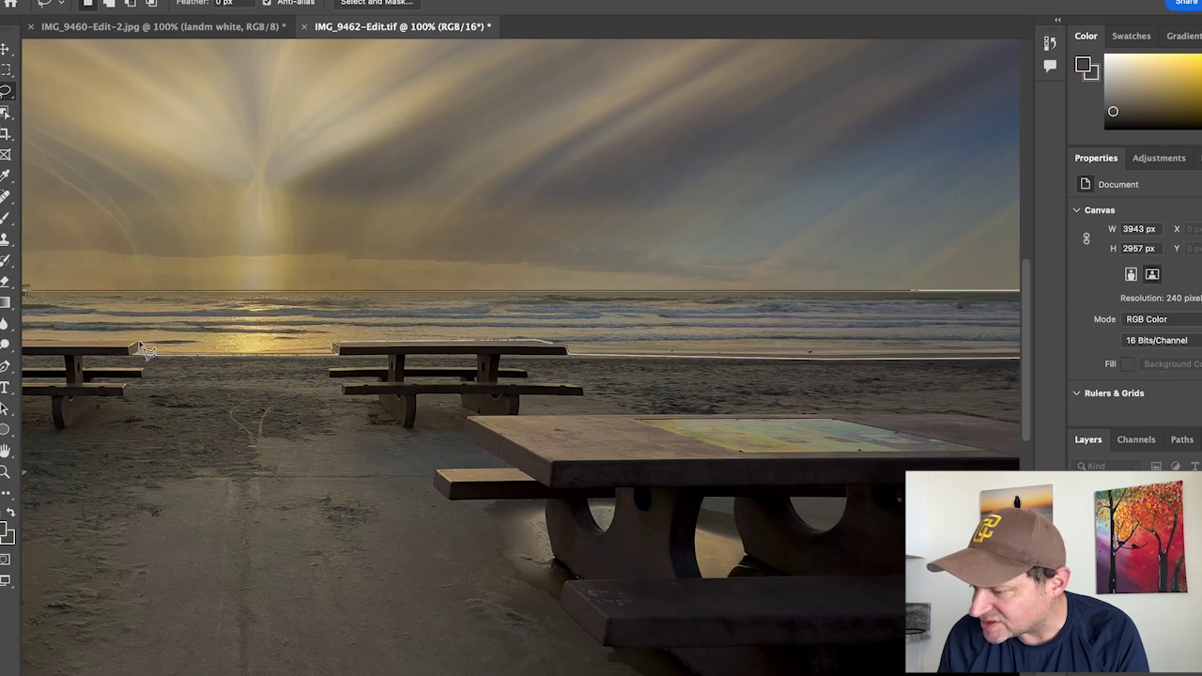
Trace around the left table tops and close the lasso at the left edge.
mouse_move(146, 349)
mouse_down()
mouse_move(20, 348)
mouse_move(172, 349)
mouse_up()
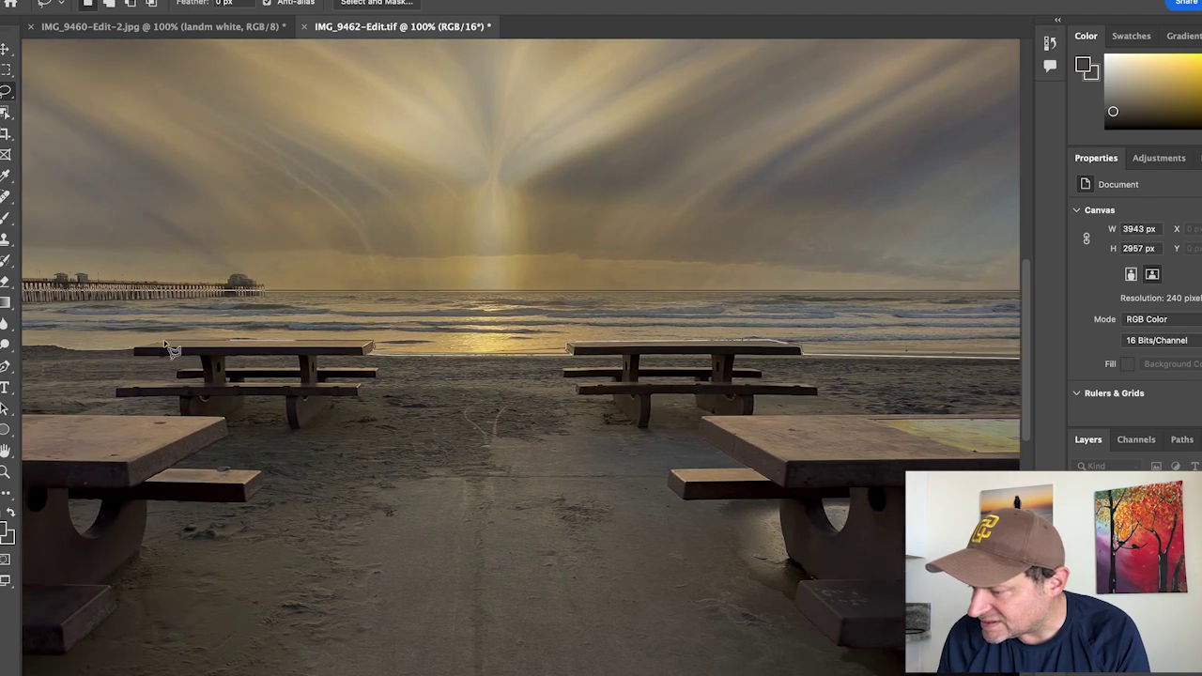
drag(167, 342, 135, 348)
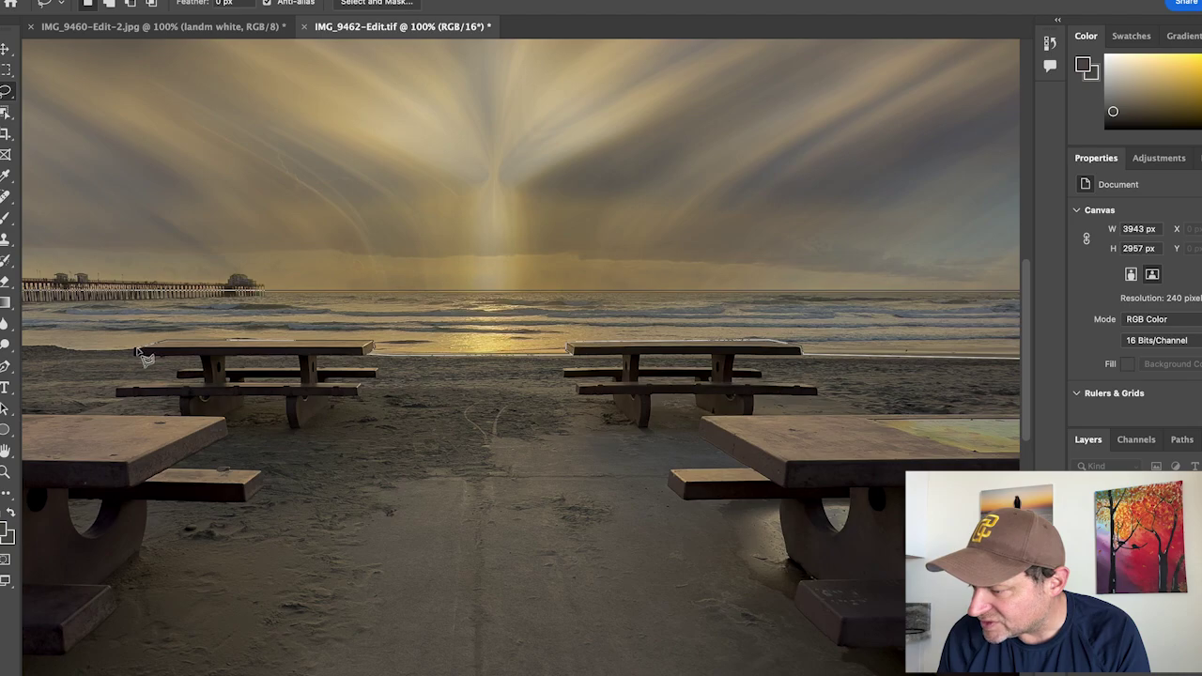
drag(135, 347, 137, 353)
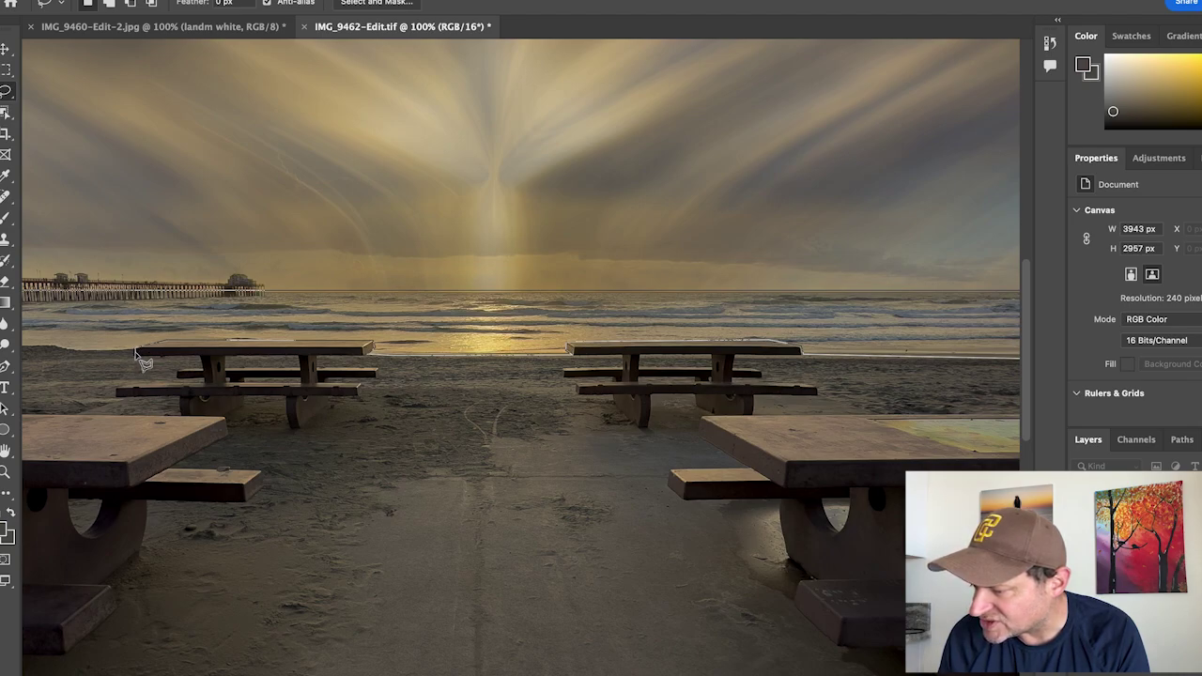
mouse_move(123, 353)
mouse_down()
mouse_move(13, 357)
mouse_move(246, 369)
mouse_move(28, 364)
mouse_move(94, 376)
mouse_move(76, 367)
mouse_up()
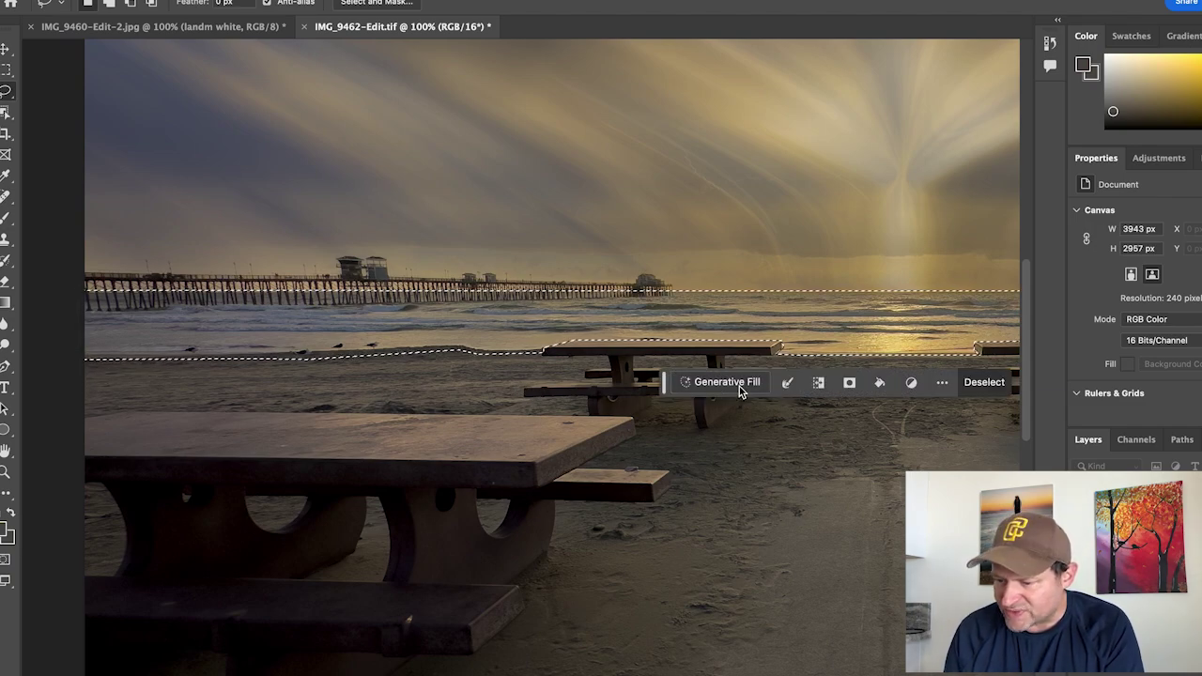
Start a Blur Gallery Path Blur on the selected water.
scroll(846, 443, right, 5)
scroll(845, 443, right, 3)
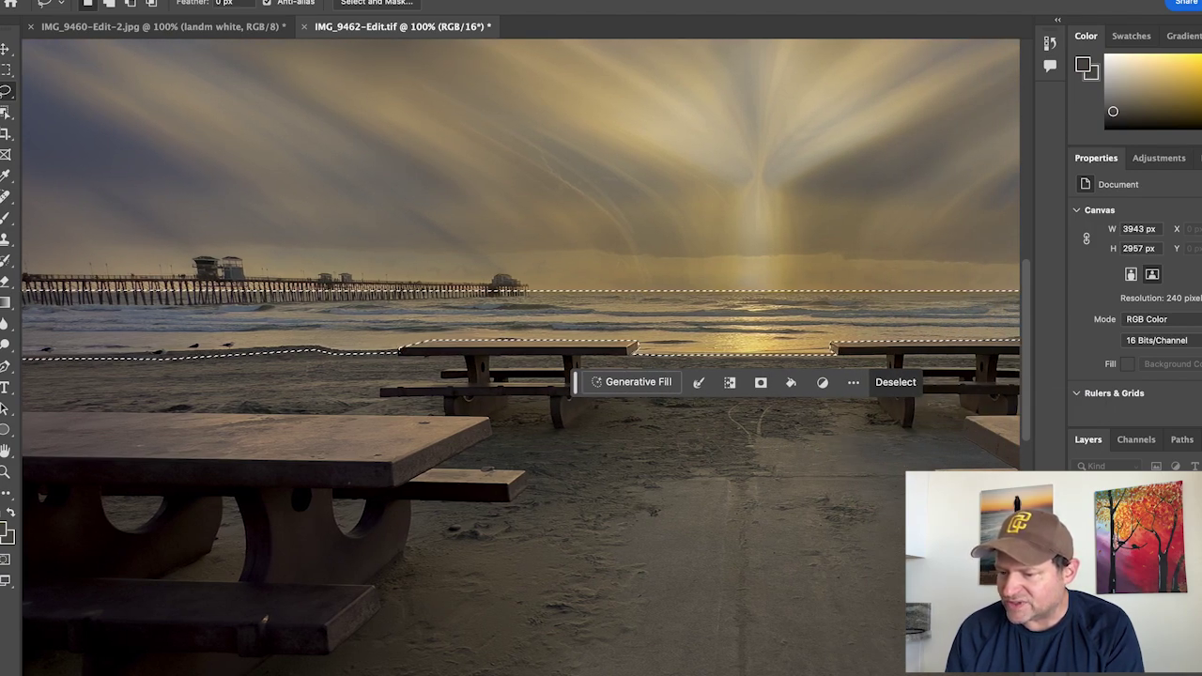
click(174, 0)
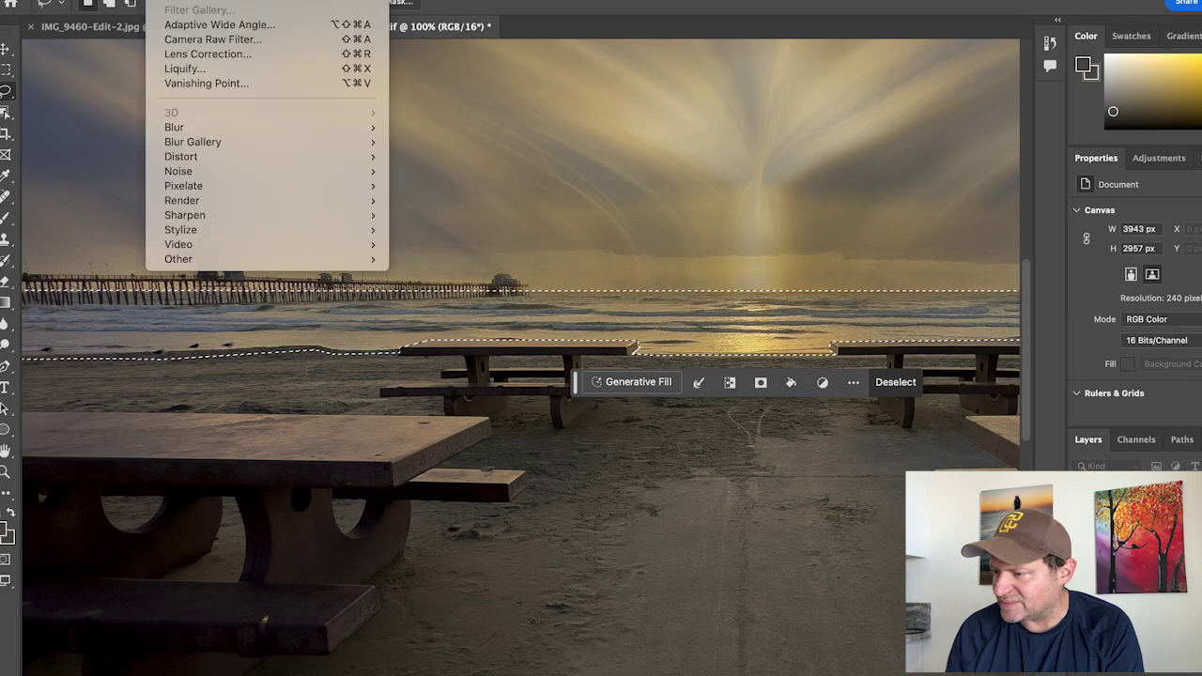
mouse_move(230, 141)
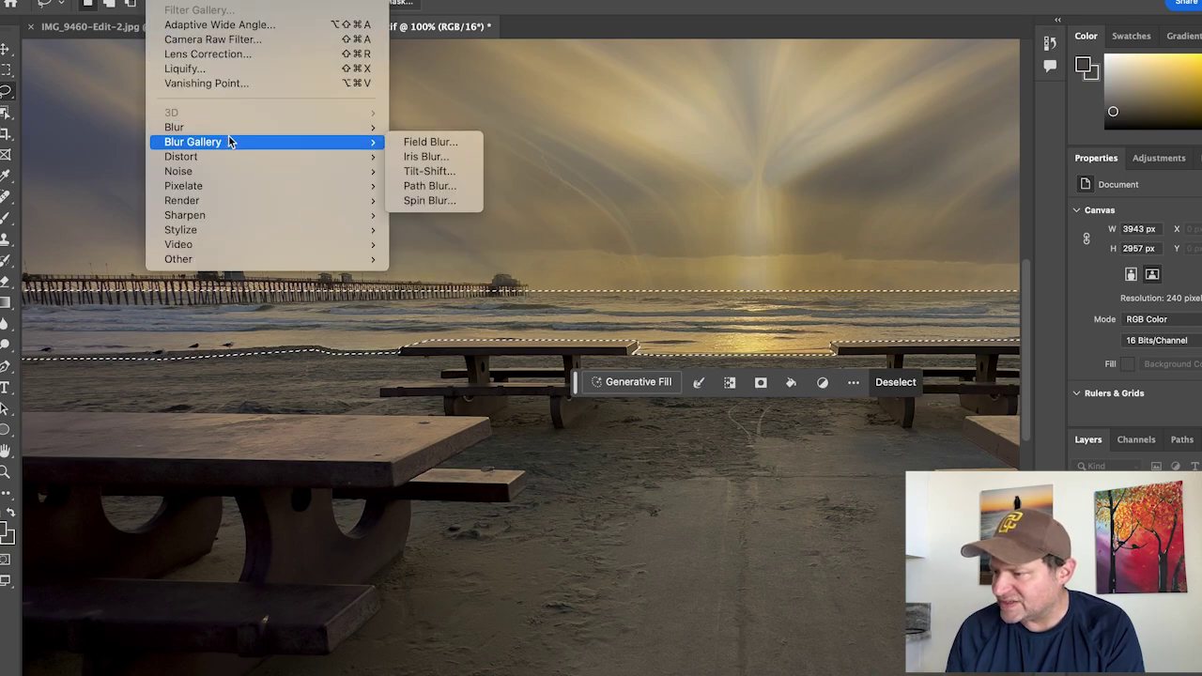
click(454, 187)
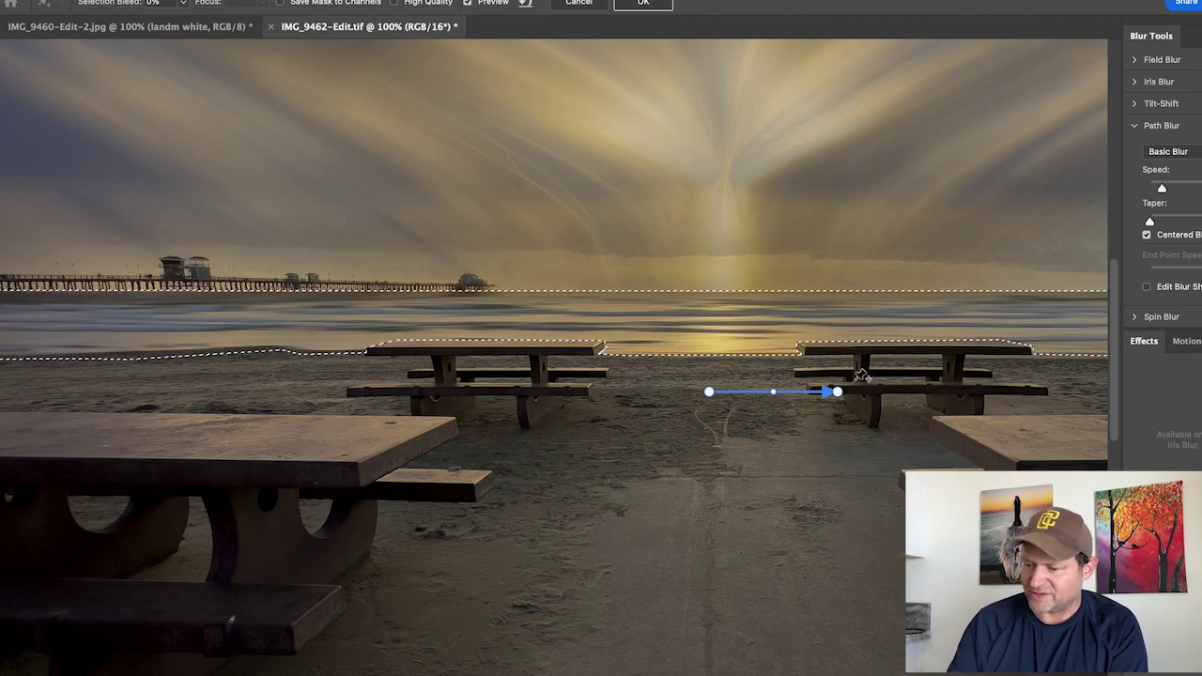
Flatten the water blur direction to nearly horizontal and apply it.
click(837, 392)
drag(837, 392, 828, 428)
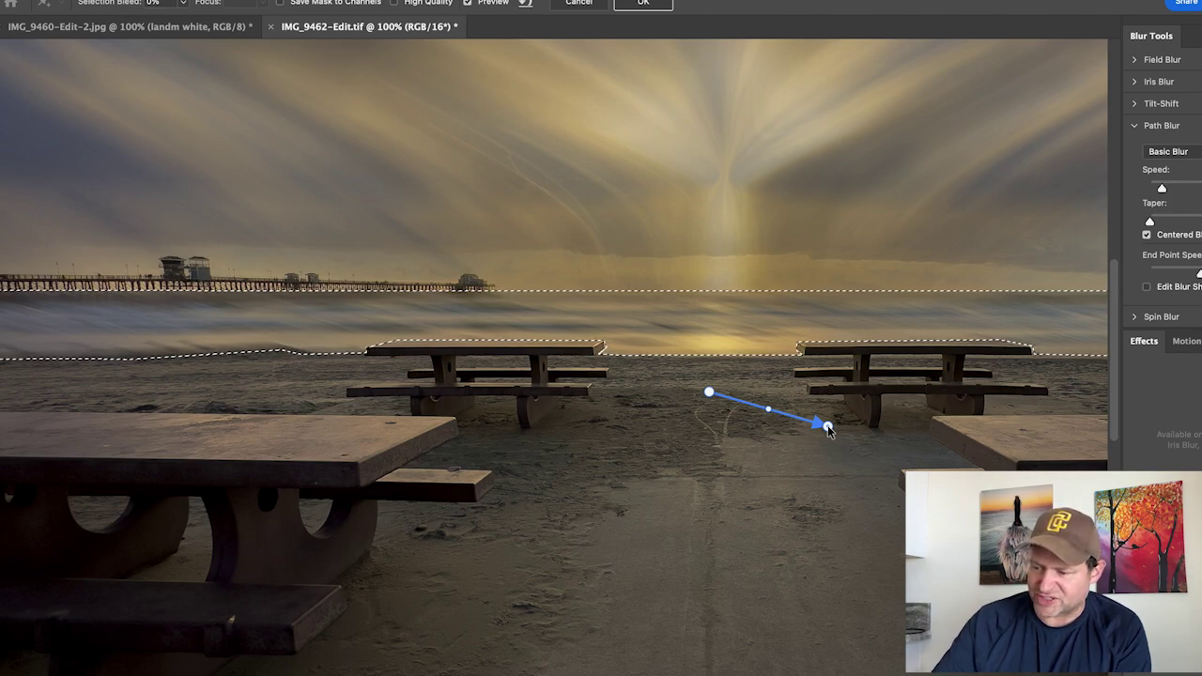
drag(827, 426, 824, 402)
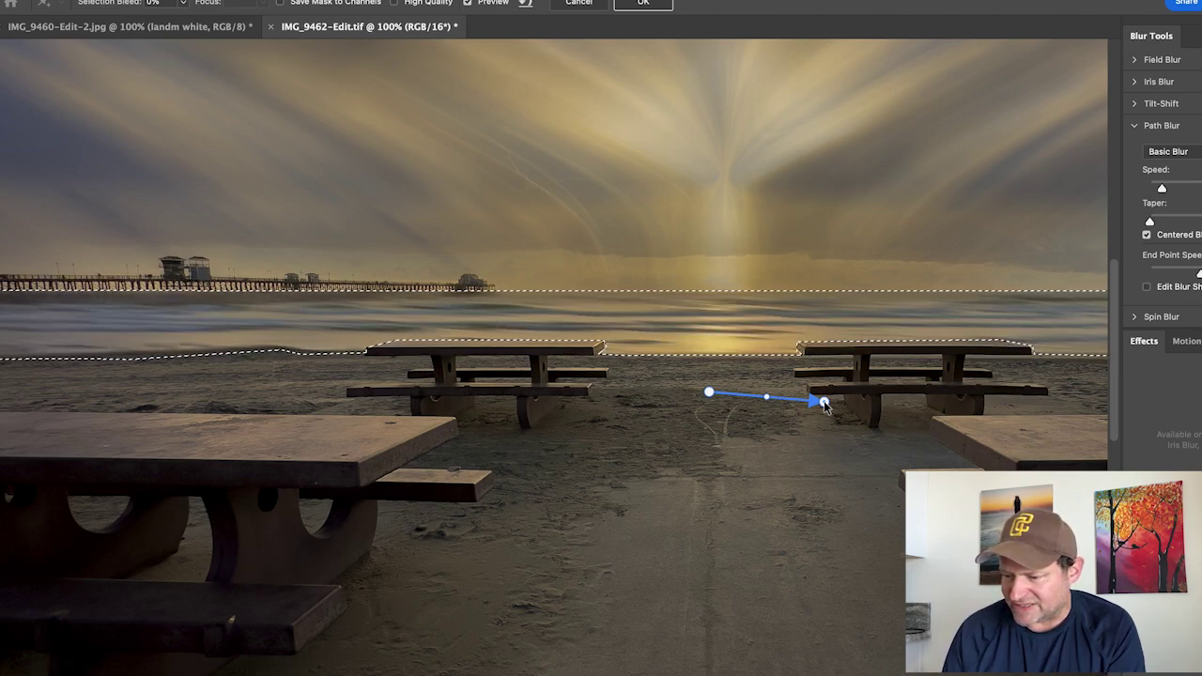
drag(825, 404, 824, 402)
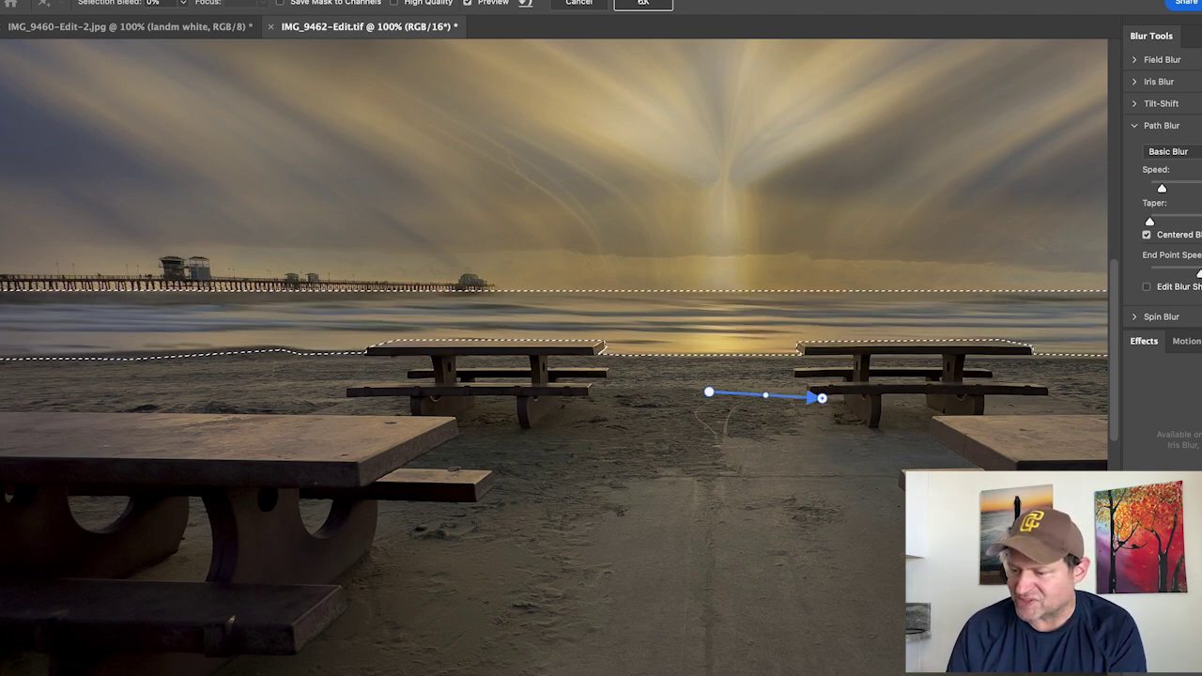
click(648, 3)
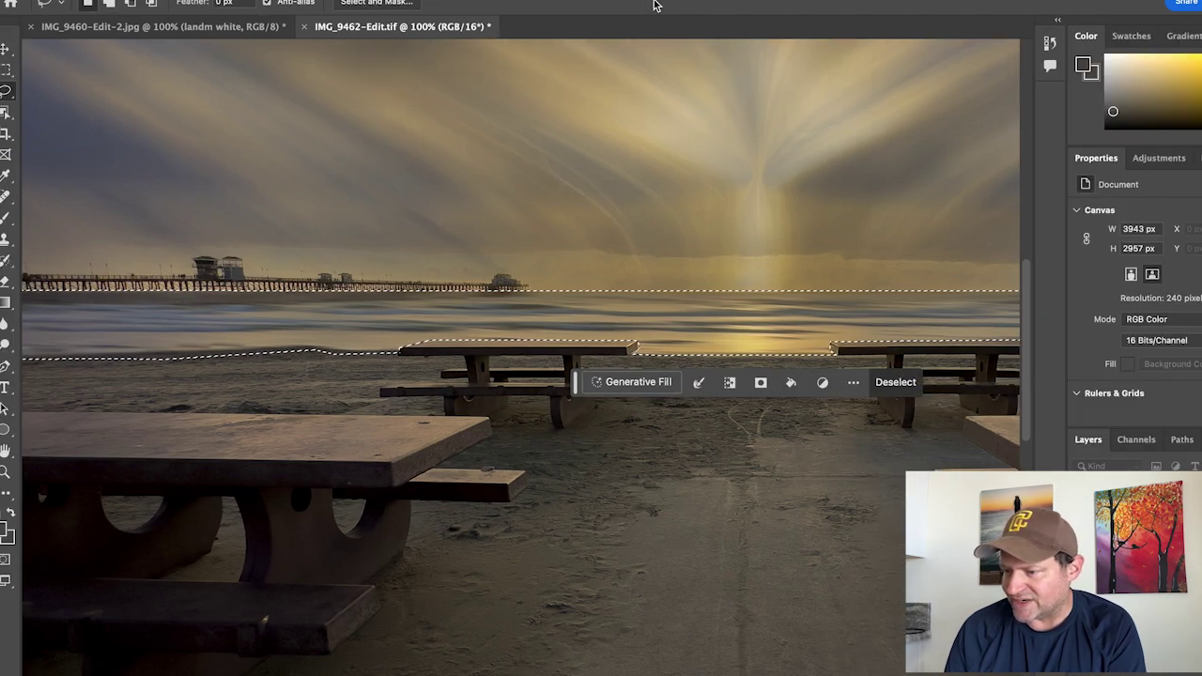
Deselect the water, zoom out, and save IMG_9462-Edit.tif on closing so it returns to Lightroom.
click(904, 383)
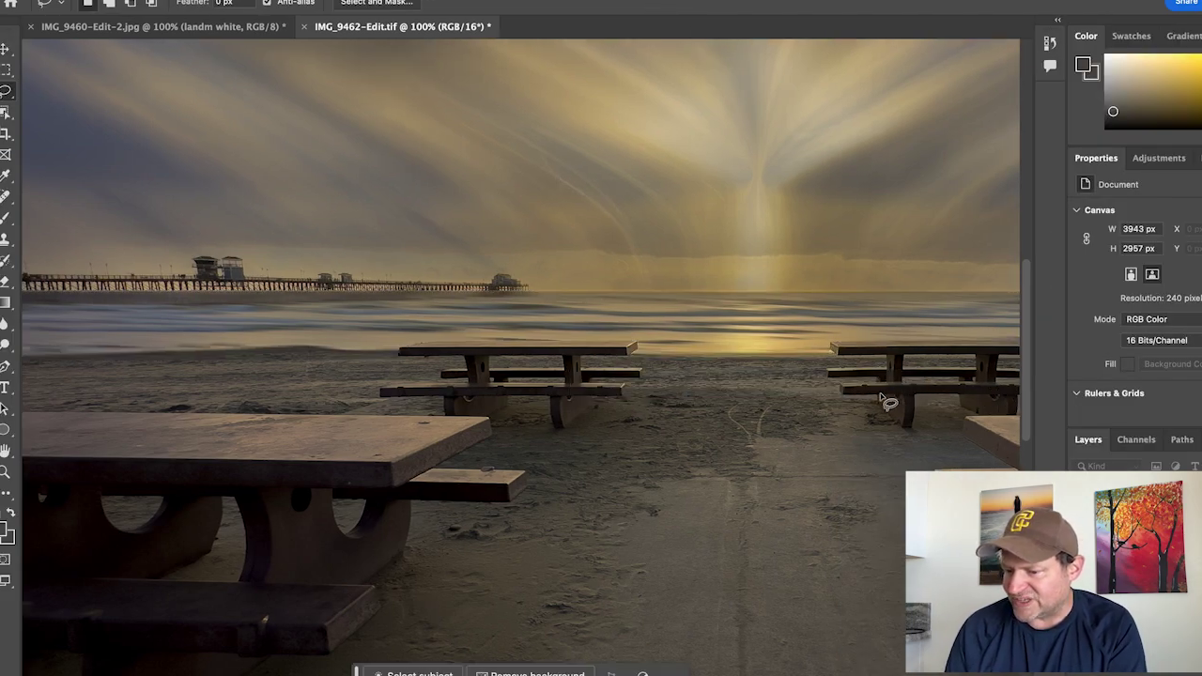
click(6, 472)
alt+click(437, 442)
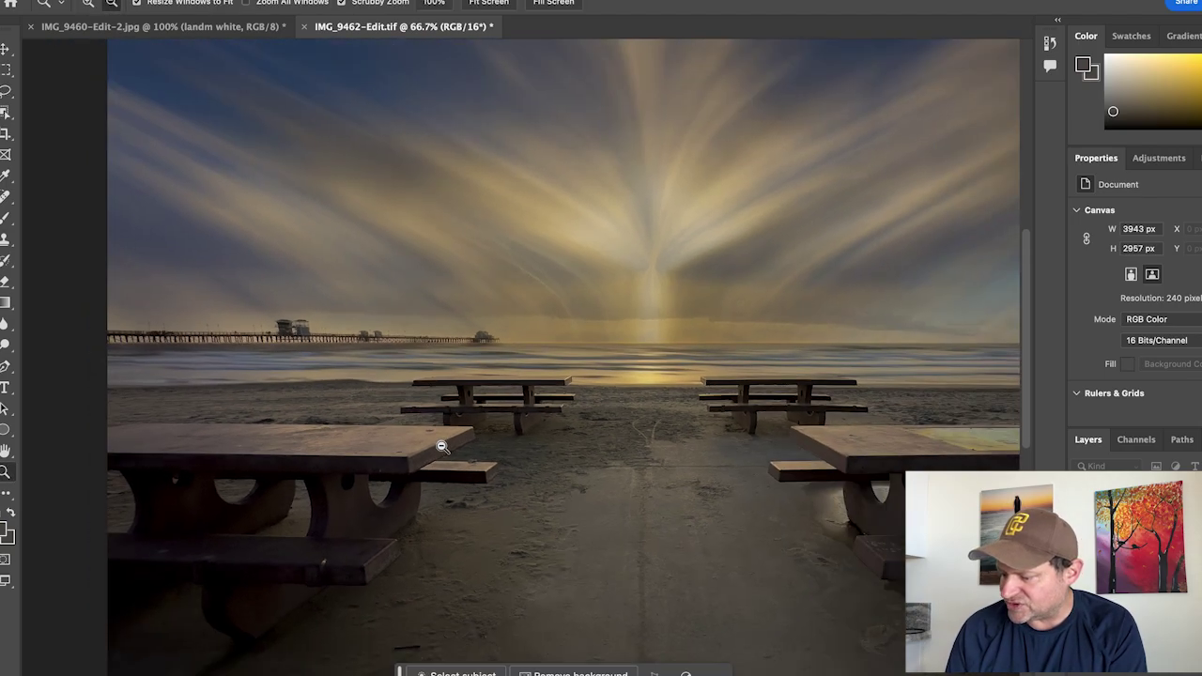
alt+click(496, 460)
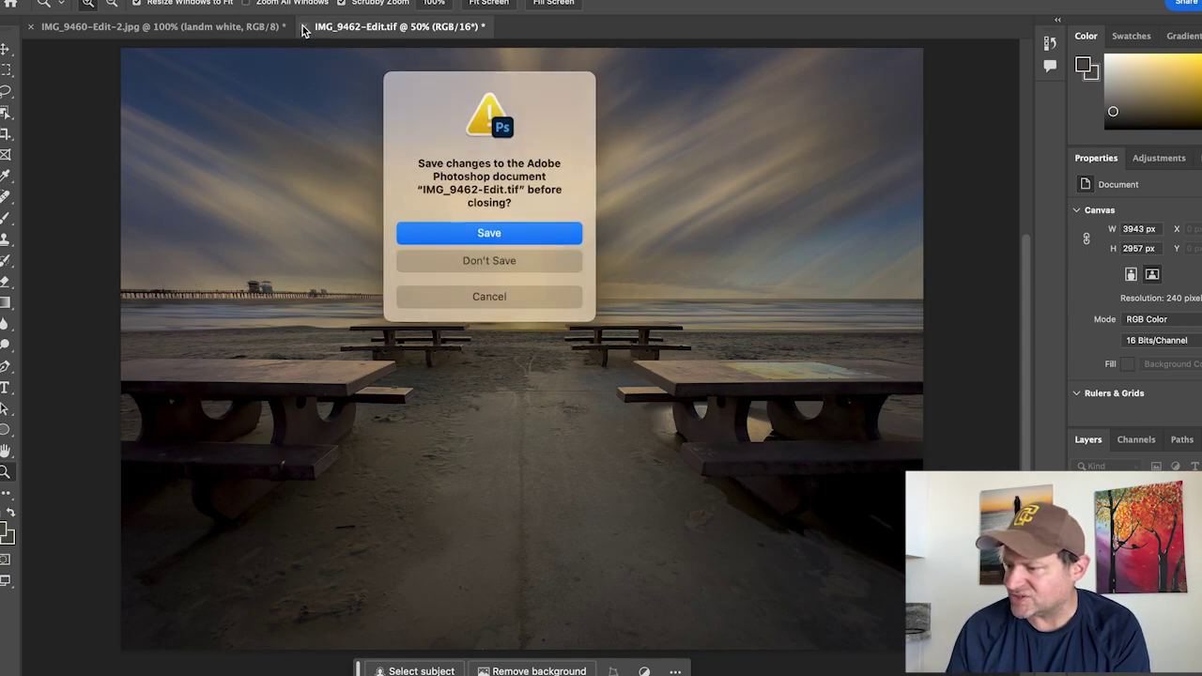
click(490, 234)
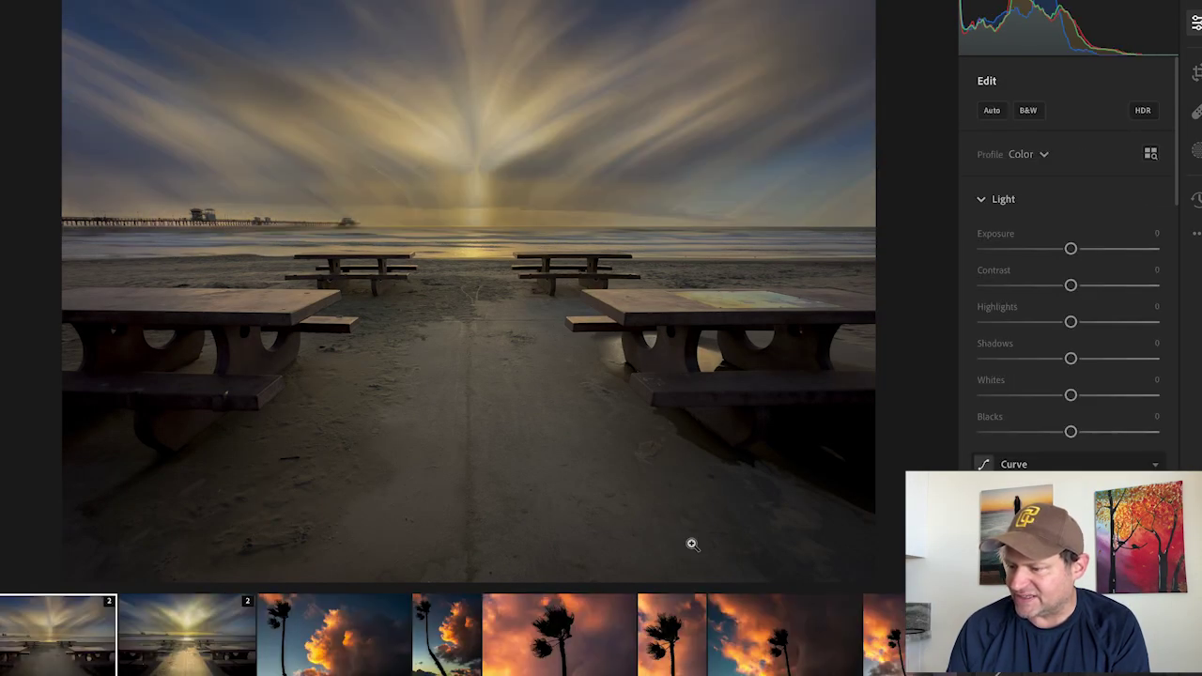
Compare against the original cloudy shot, then add an automatic Sky mask to the streaked-sky version.
click(244, 663)
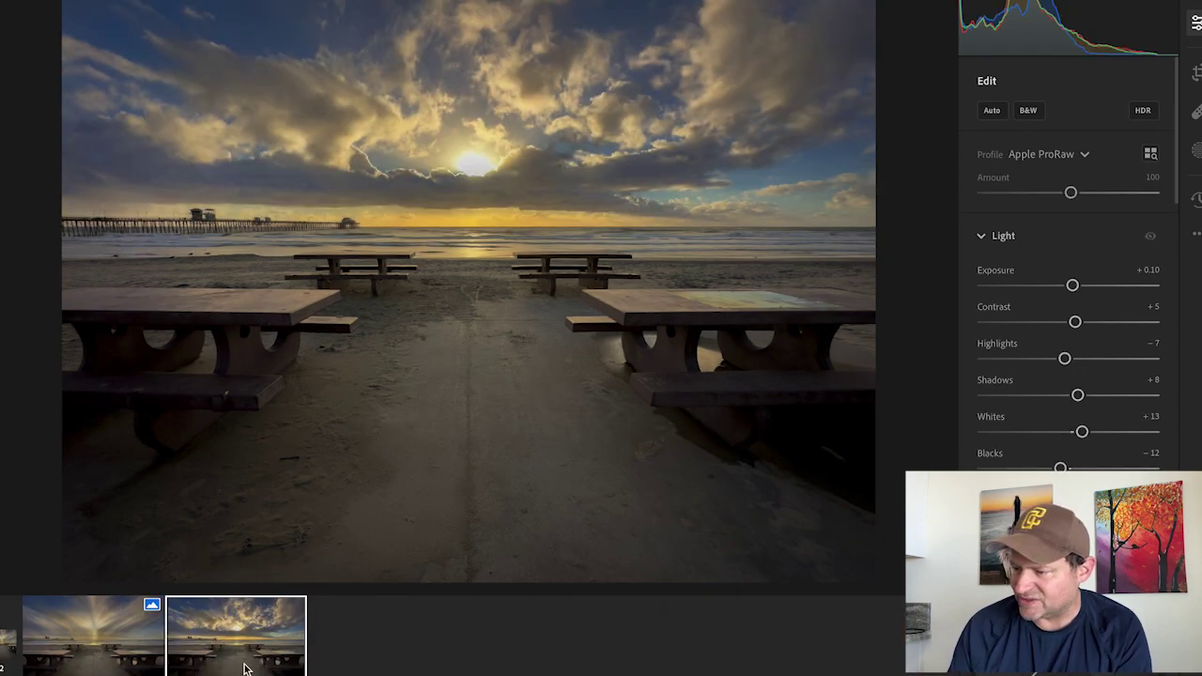
click(94, 663)
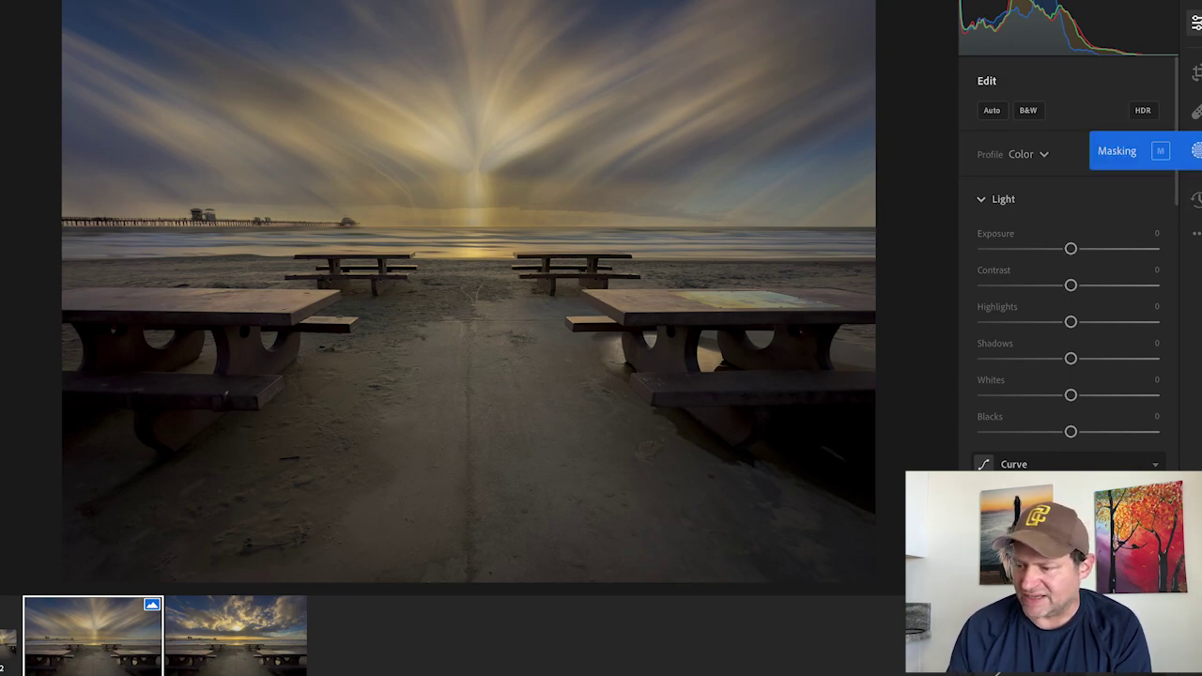
click(1196, 150)
click(1077, 142)
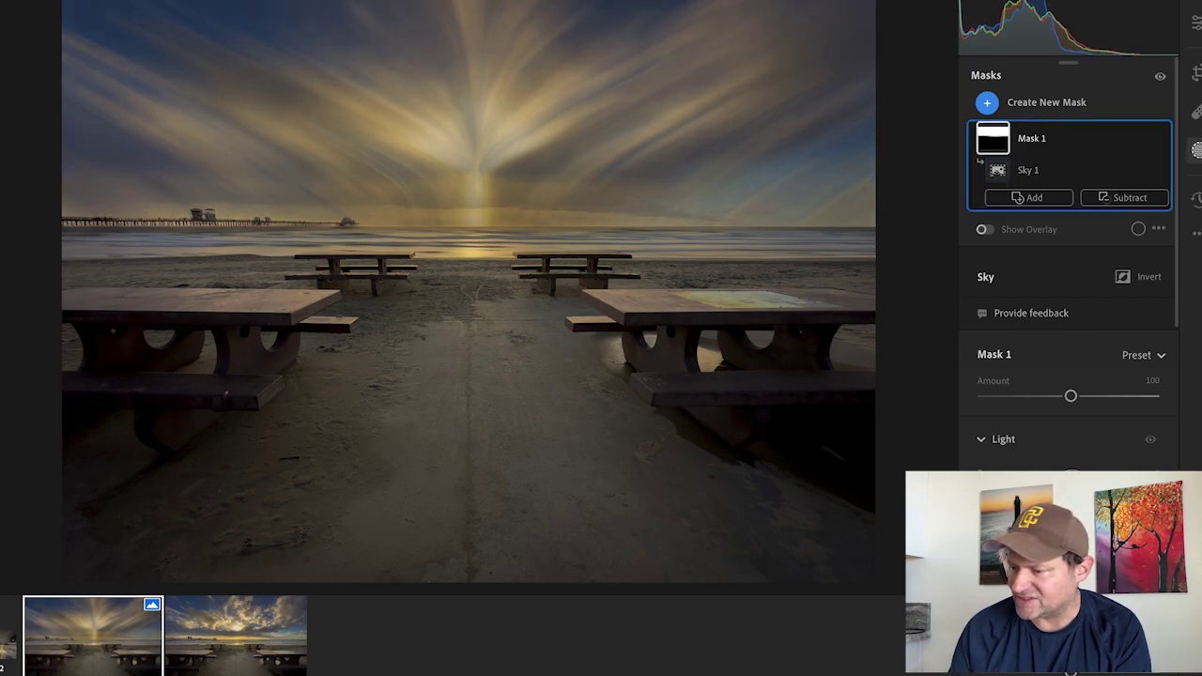
Give the Sky 1 mask Exposure +0.16, Contrast +27, Highlights −18 and Whites +14.
click(998, 170)
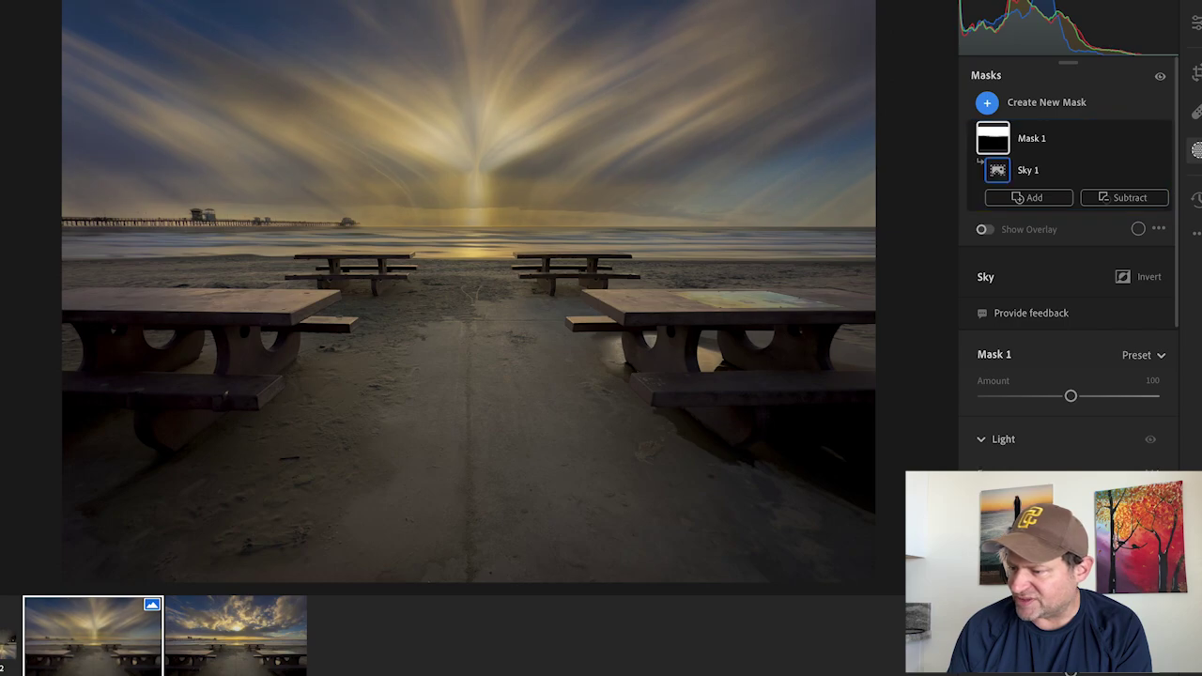
scroll(1069, 282, down, 1)
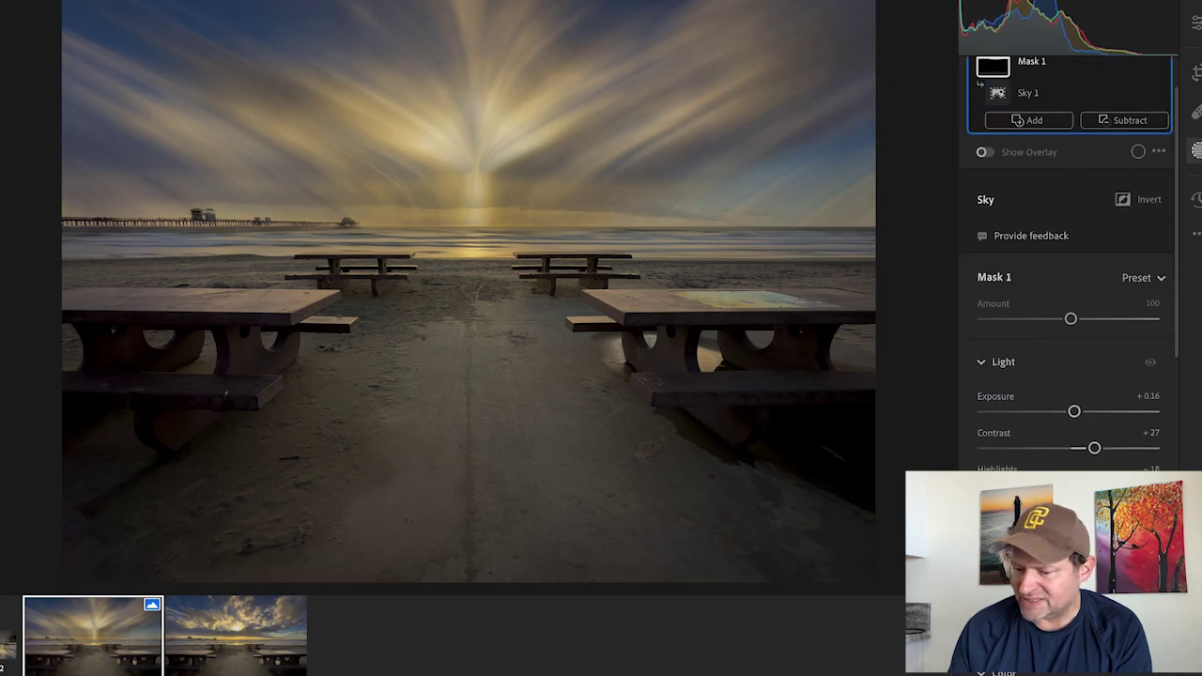
scroll(1069, 282, down, 8)
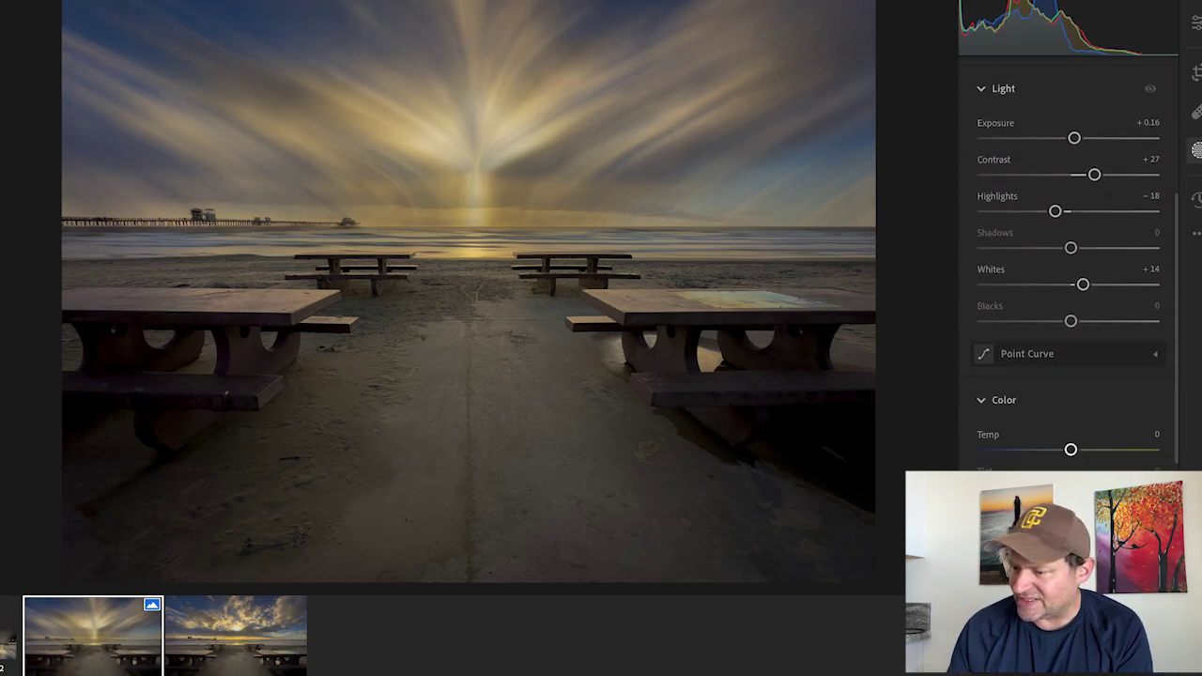
scroll(1068, 282, down, 2)
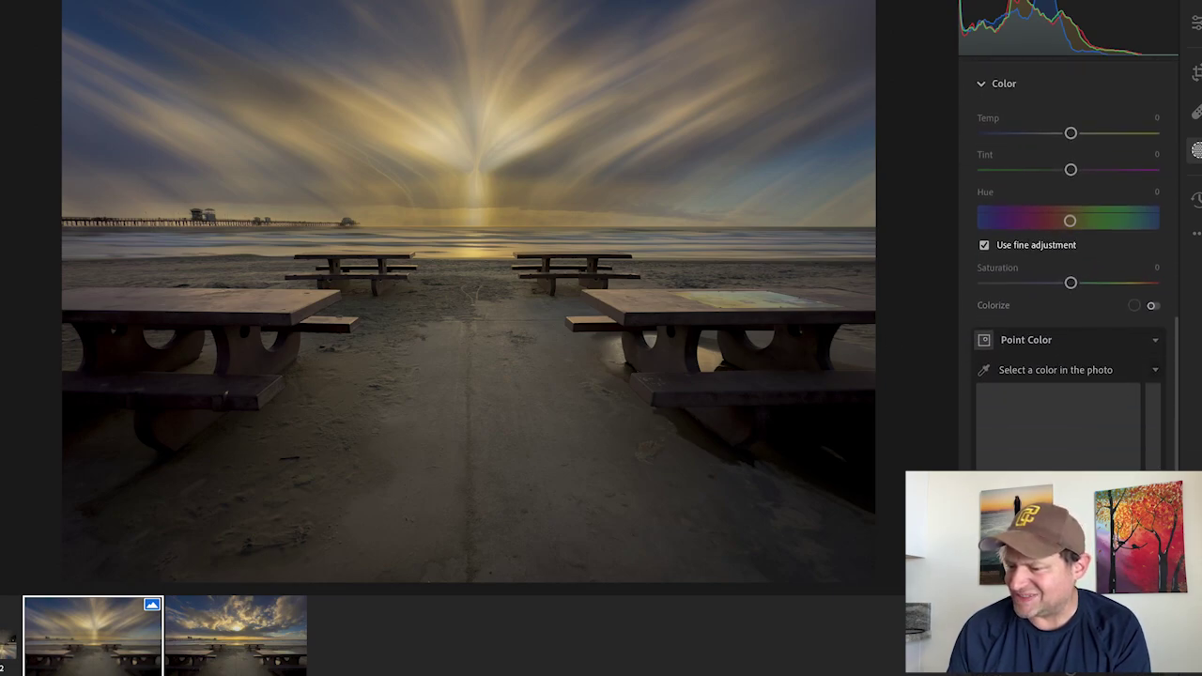
scroll(1049, 223, up, 10)
Add a Radial Gradient mask and position it over the sand path between the tables.
click(1024, 103)
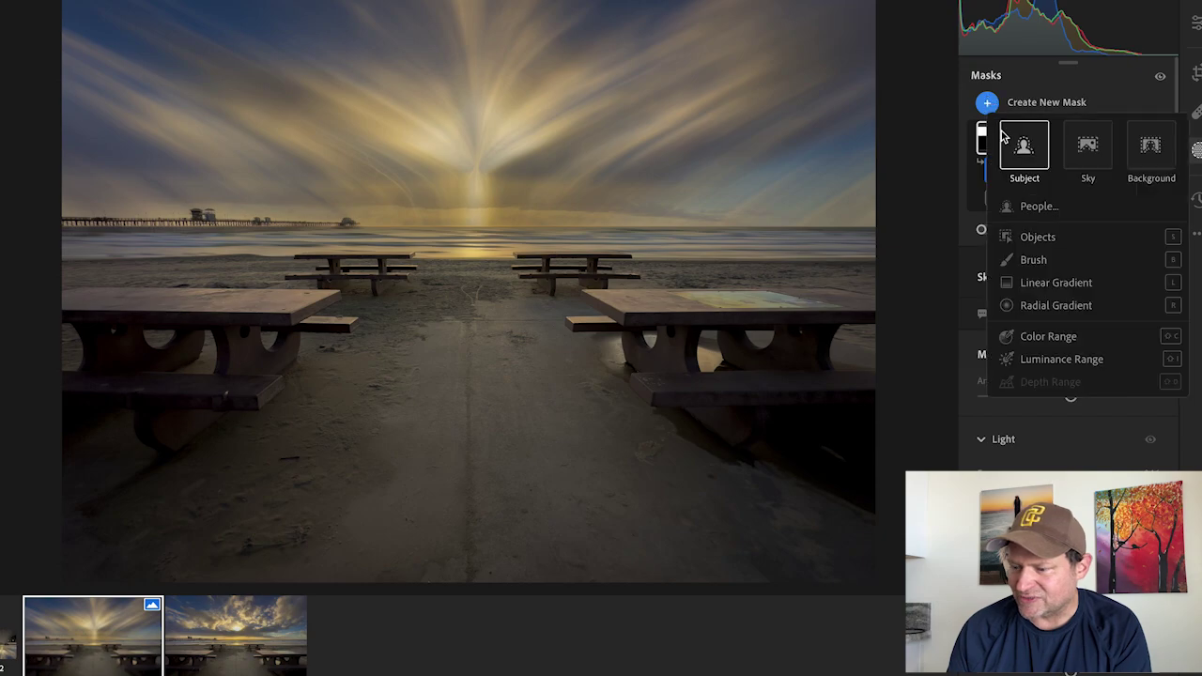
click(1065, 305)
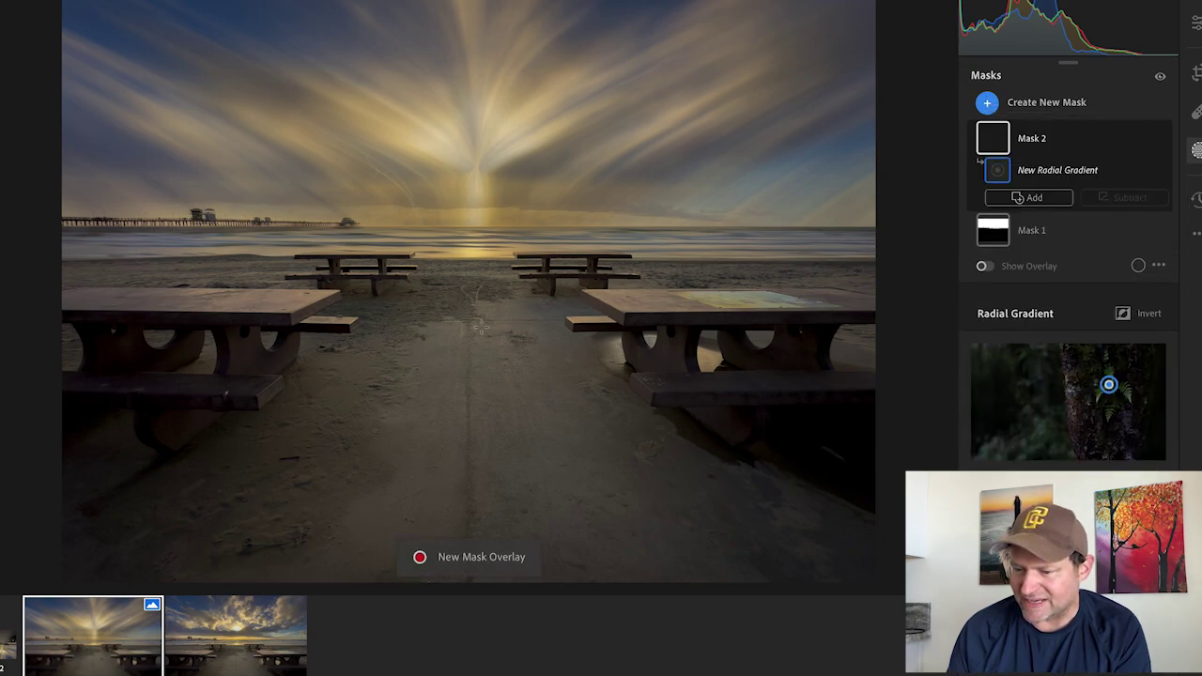
drag(470, 347, 617, 554)
drag(483, 464, 480, 555)
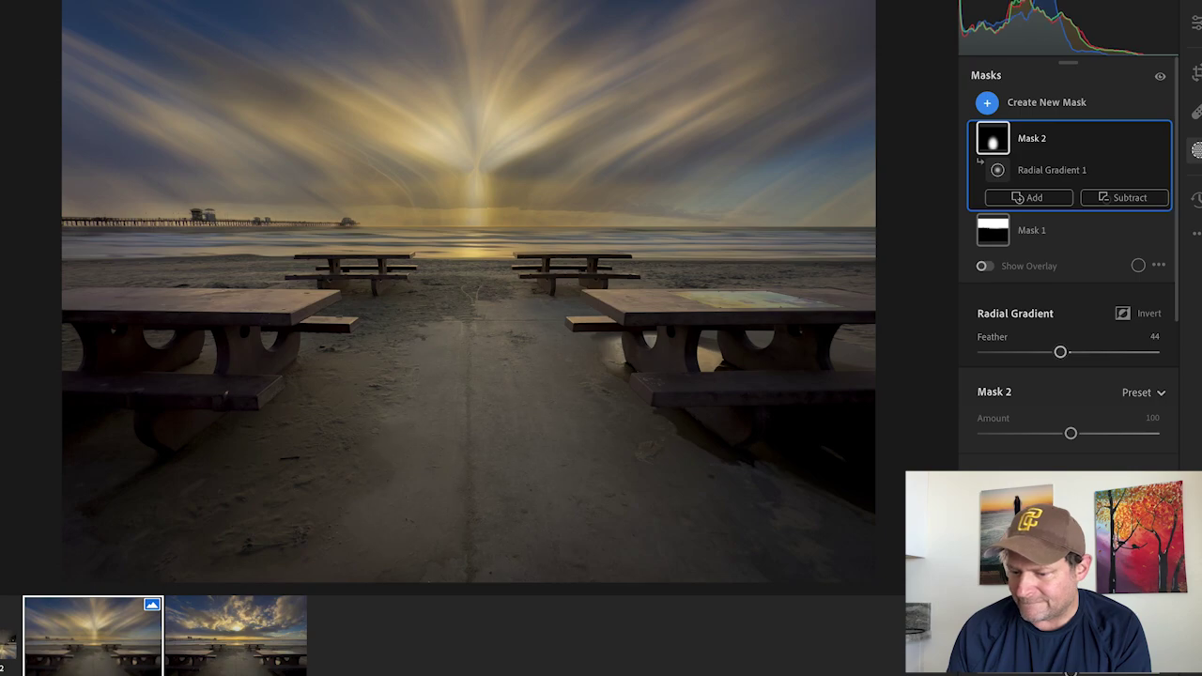
Set the radial gradient's Feather to 44 and Exposure to +0.24.
click(997, 170)
scroll(1069, 261, down, 3)
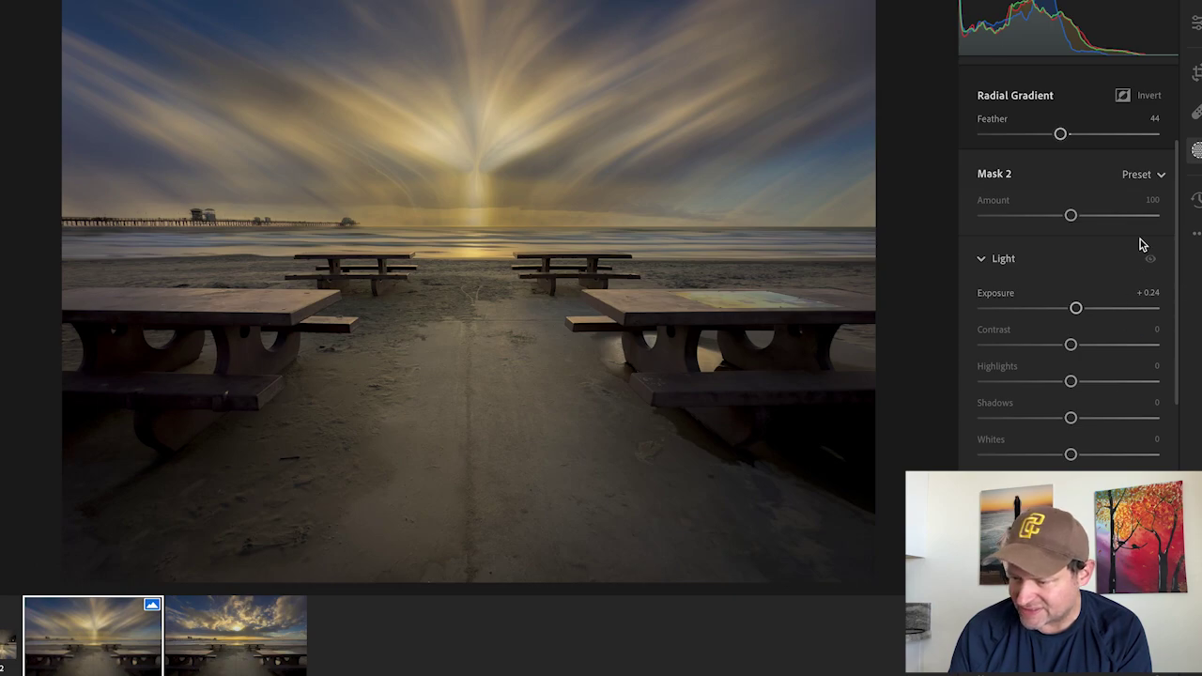
scroll(1099, 201, up, 3)
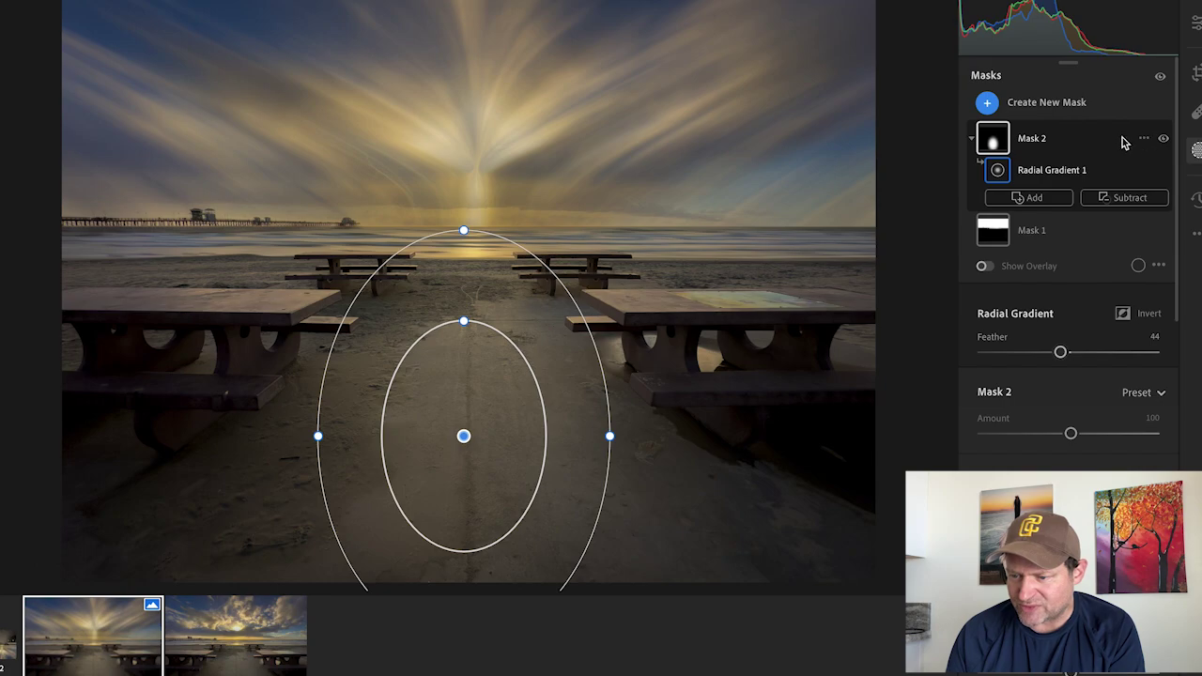
Duplicate and invert Mask 2, then subtract Sky so only the foreground beach is covered.
click(1144, 139)
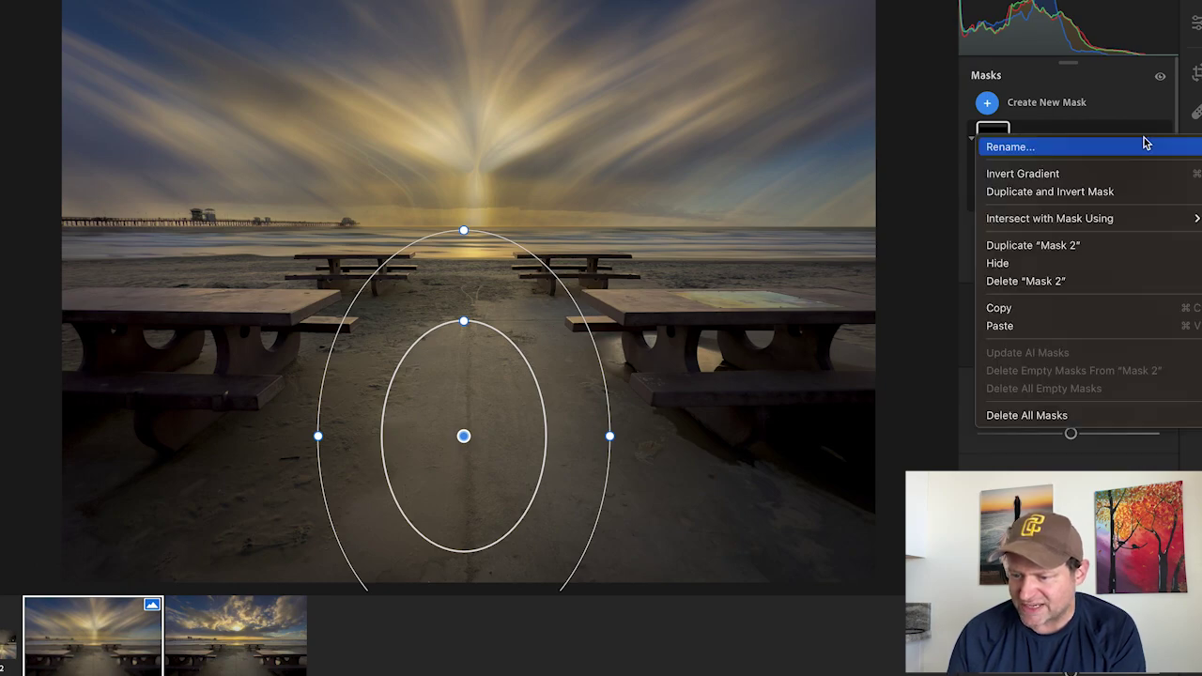
click(1083, 193)
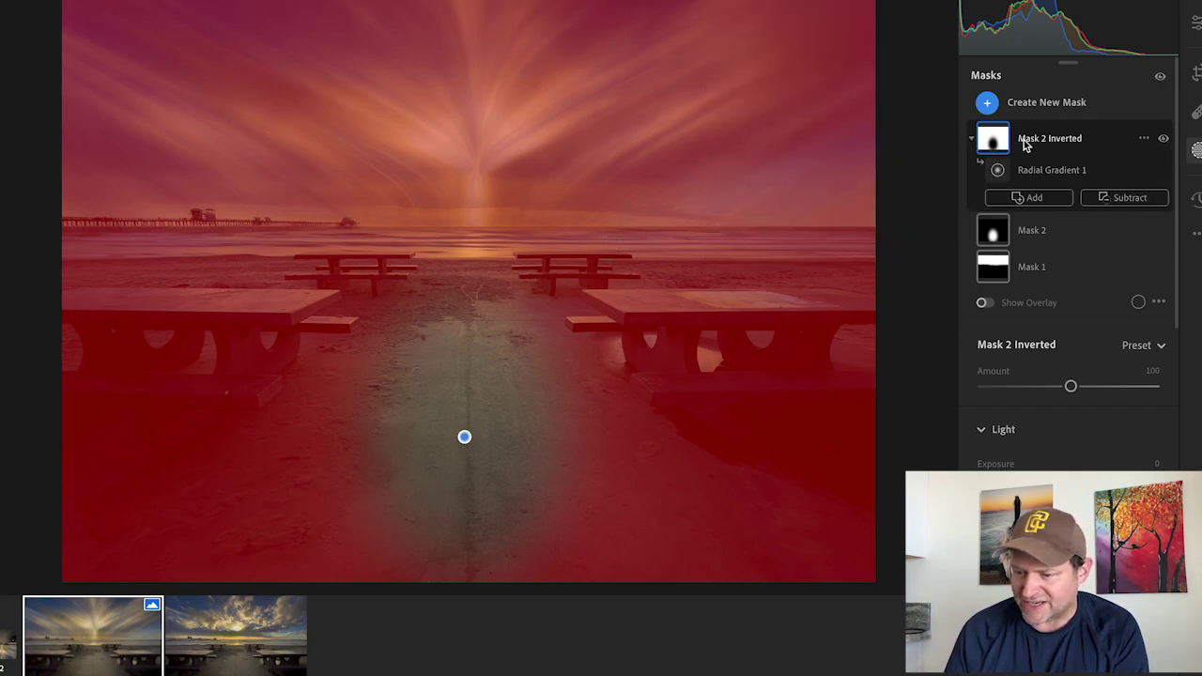
click(1140, 201)
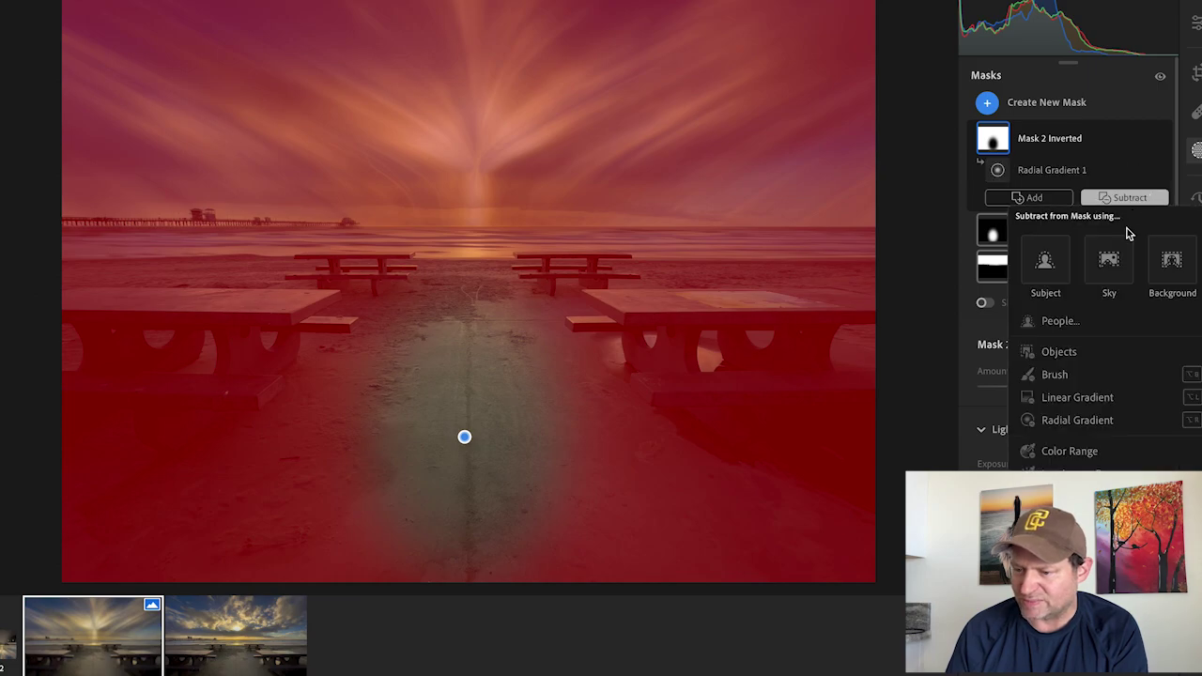
click(1110, 262)
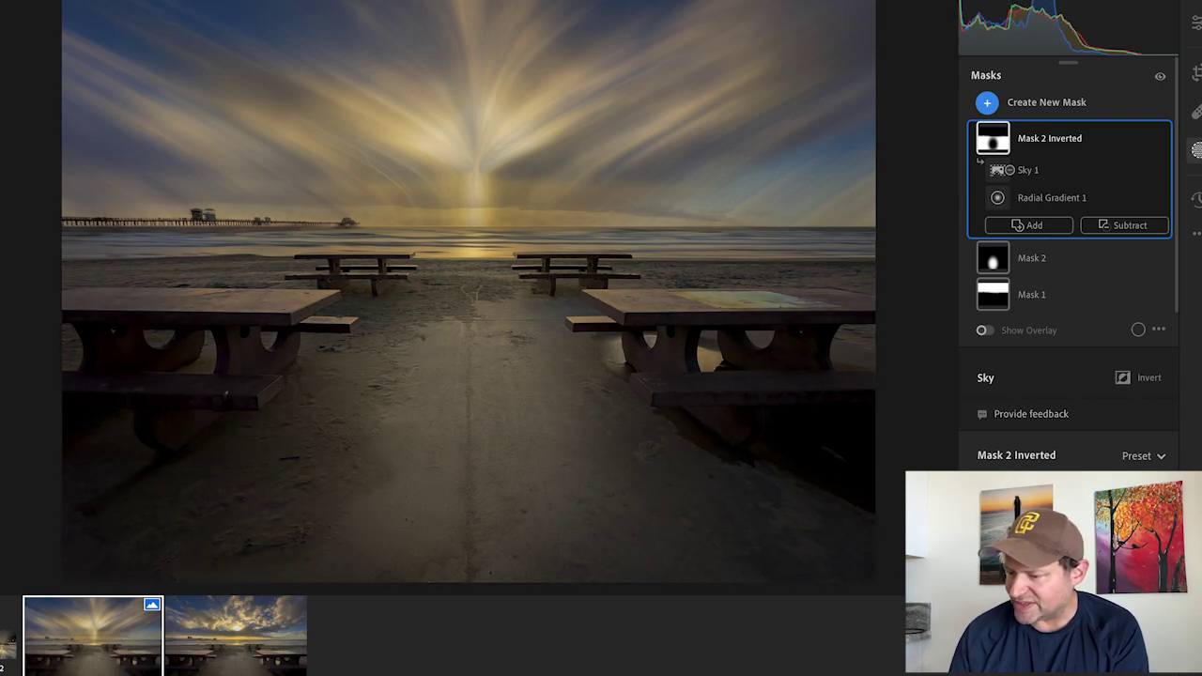
Darken Midtones and raise Highlights luminance to about 80 in Color Grading, and set Texture +7.
scroll(1069, 261, down, 3)
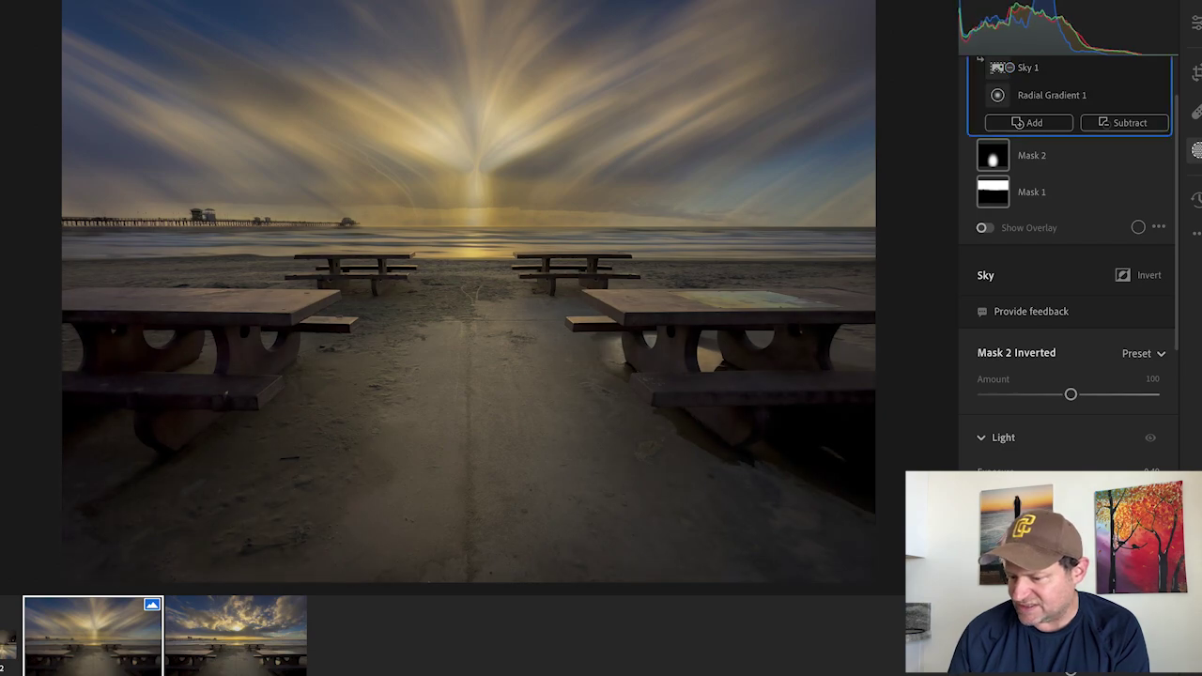
scroll(1048, 381, down, 15)
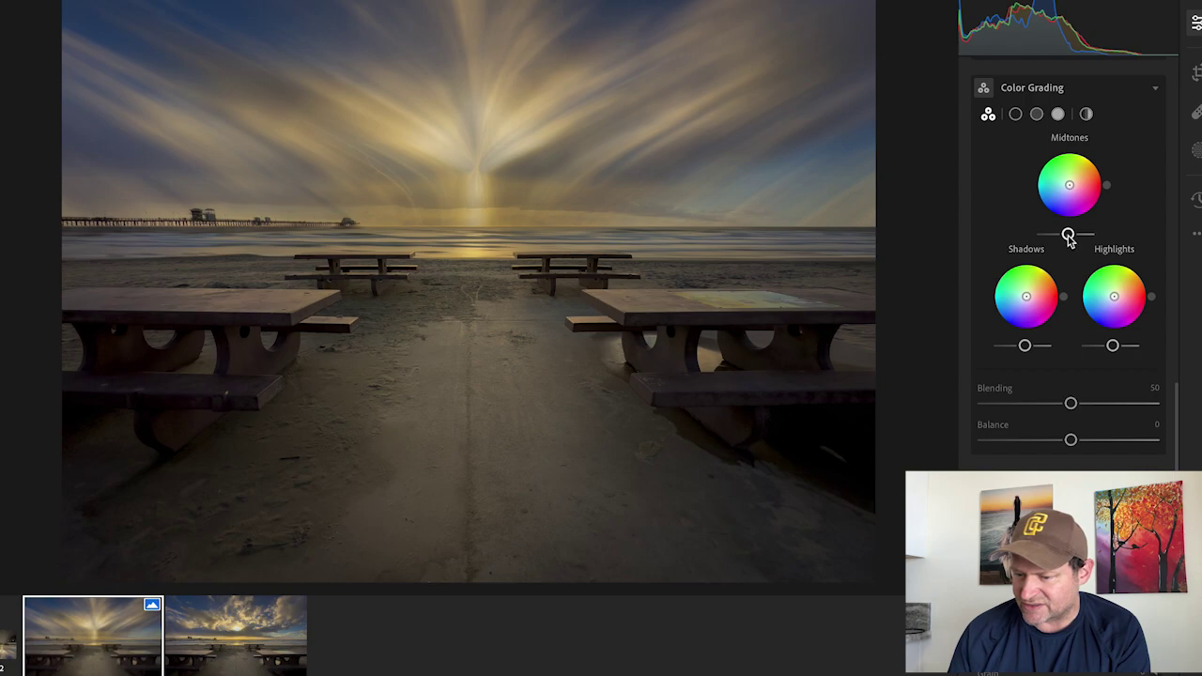
mouse_move(1071, 235)
drag(1070, 235, 1061, 234)
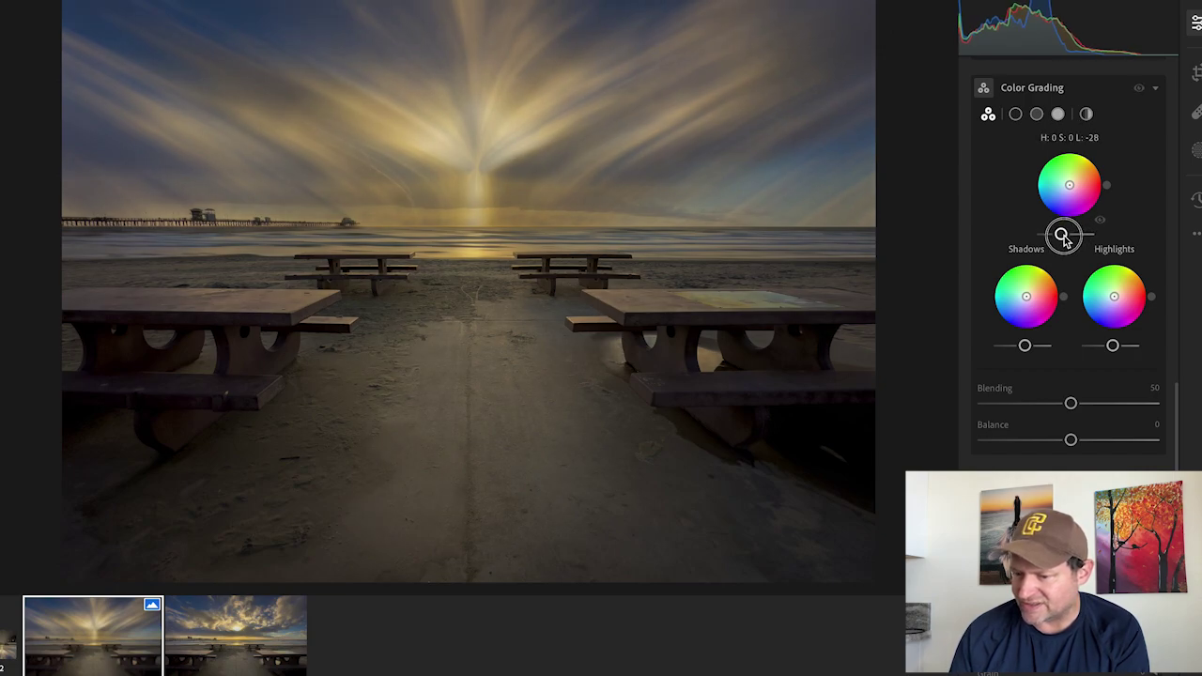
drag(1113, 347, 1131, 345)
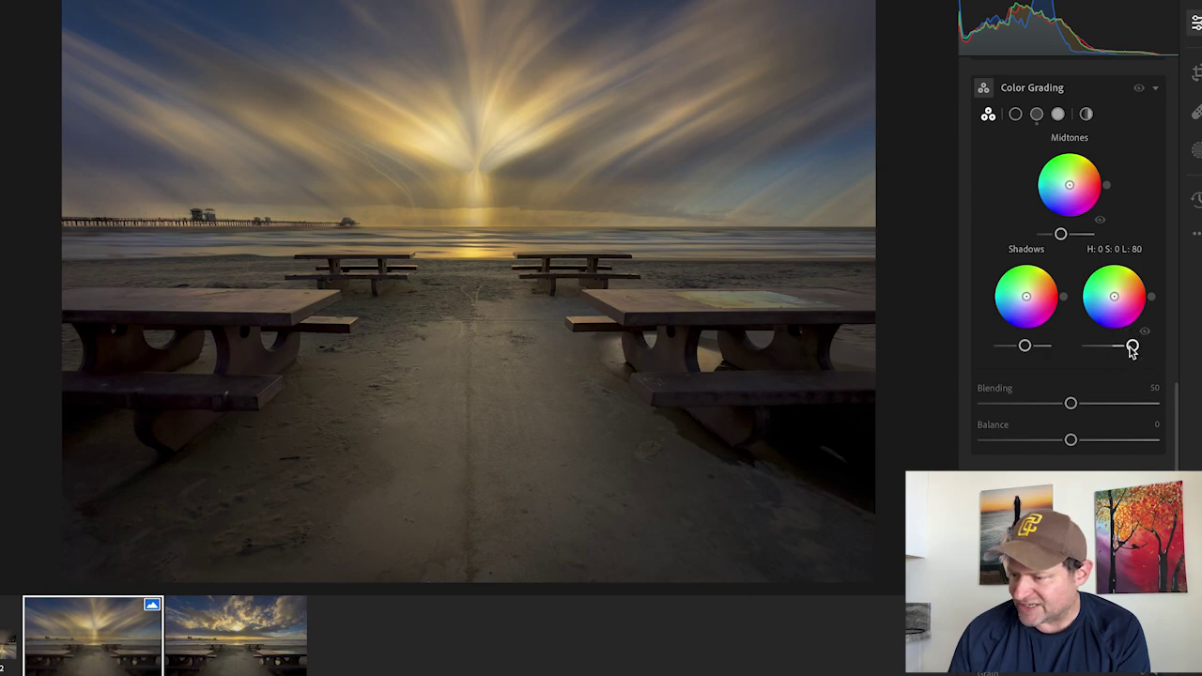
scroll(1119, 451, down, 2)
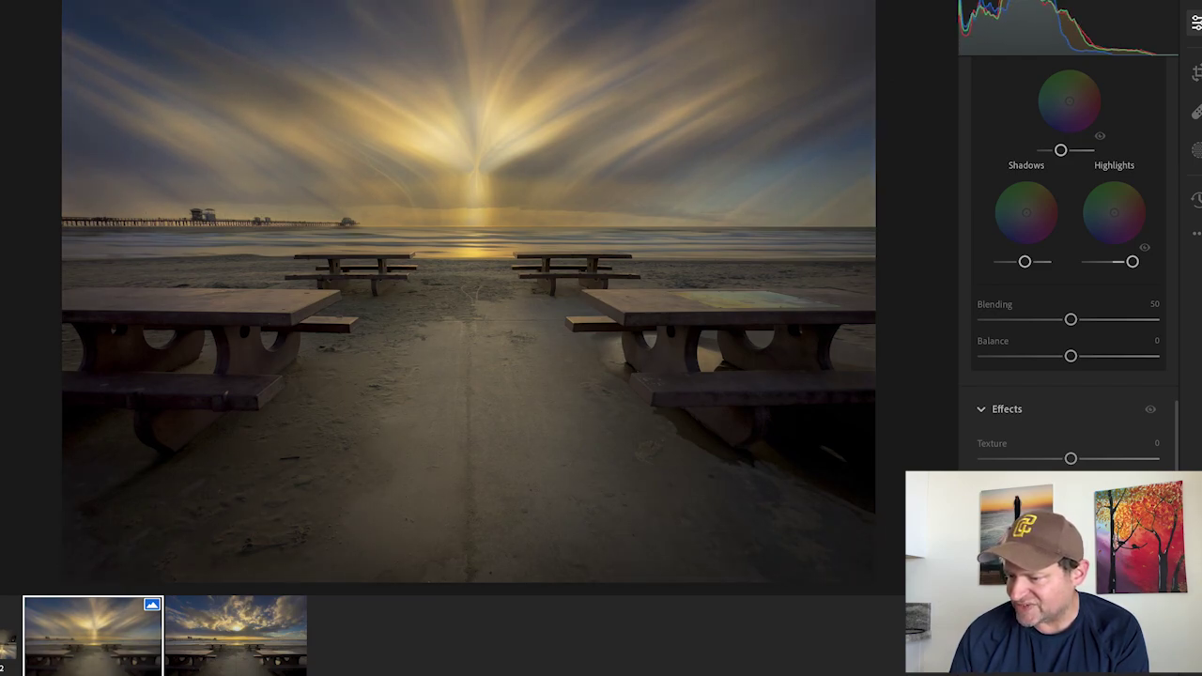
drag(1070, 458, 1077, 458)
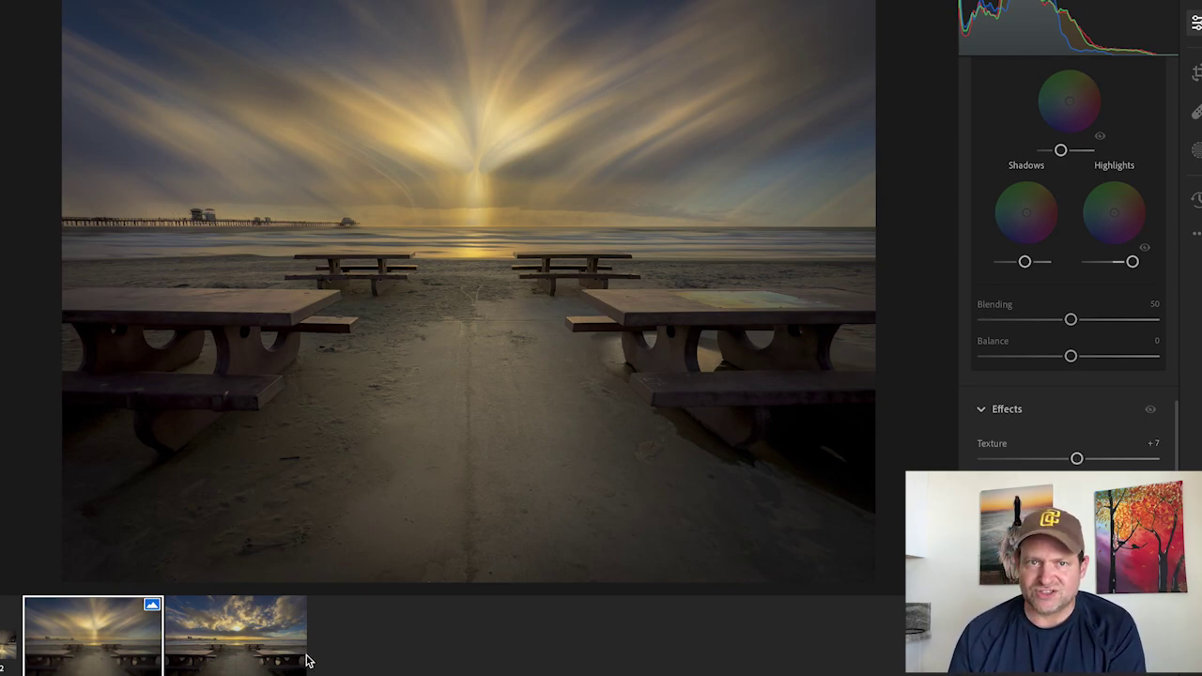
click(265, 657)
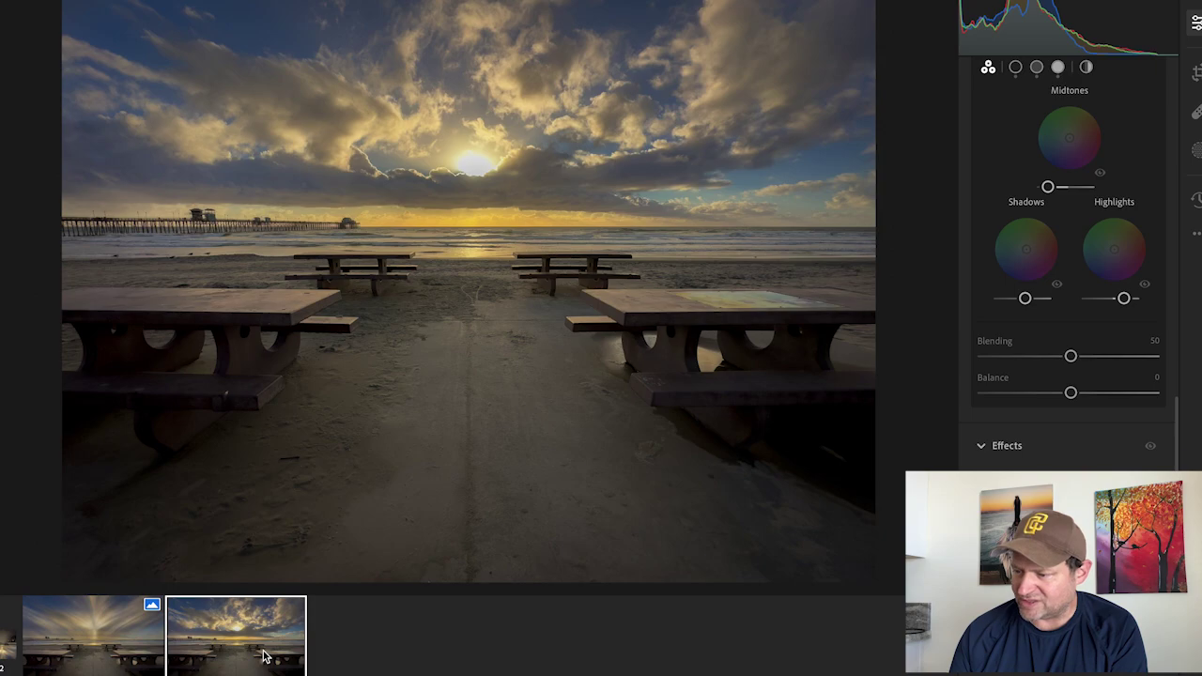
click(113, 659)
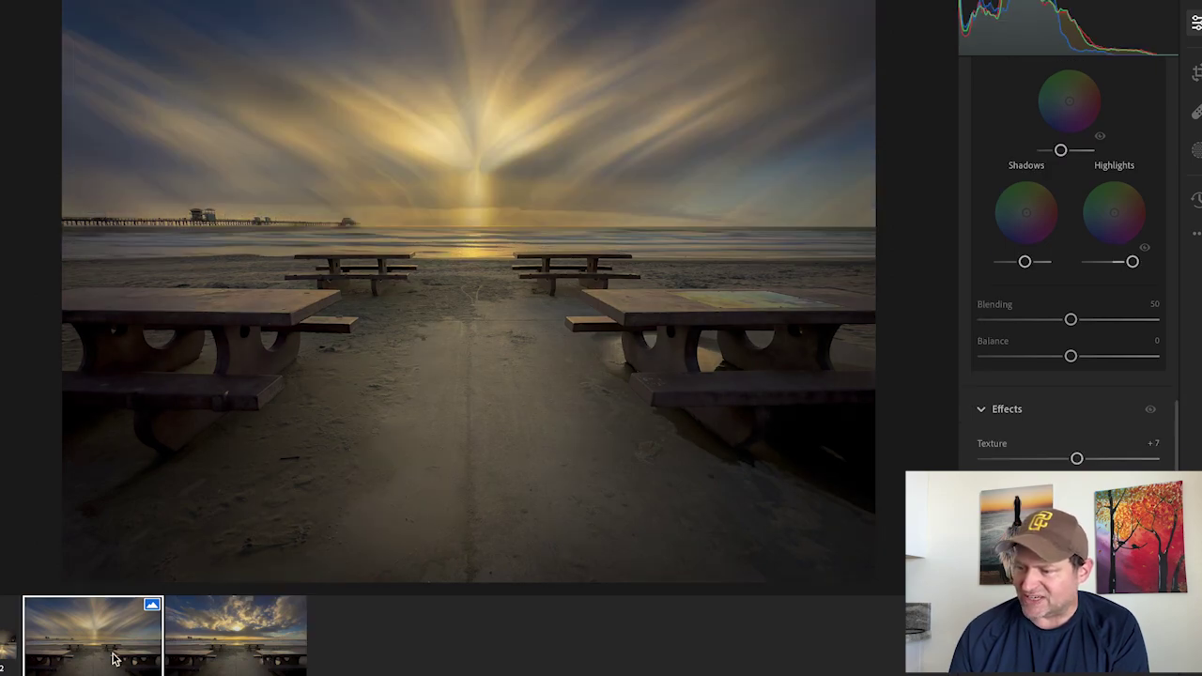